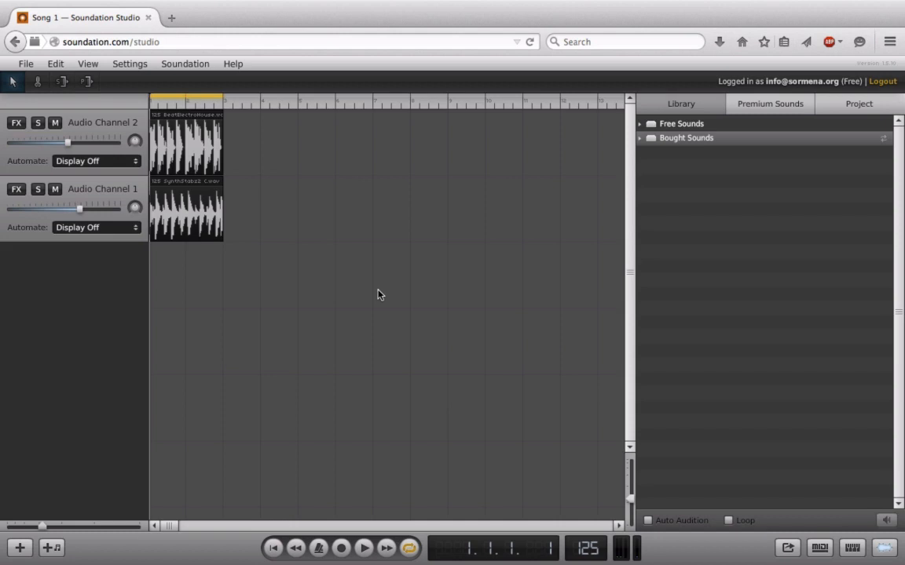
Preview Vox_He_is_ready_for_the_next_step_and_he_can_do_it.wav from the Experiments folder of the bought sounds
click(639, 124)
click(639, 125)
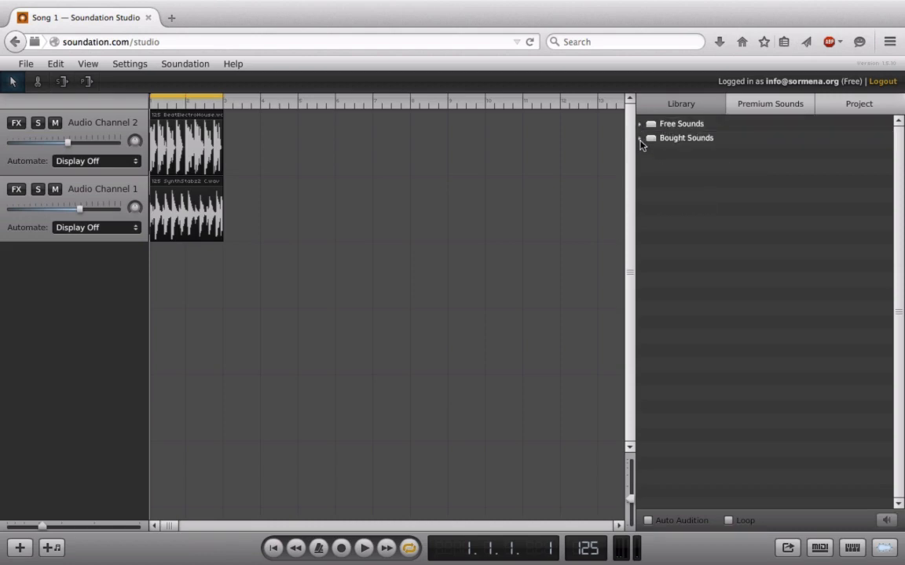
click(640, 139)
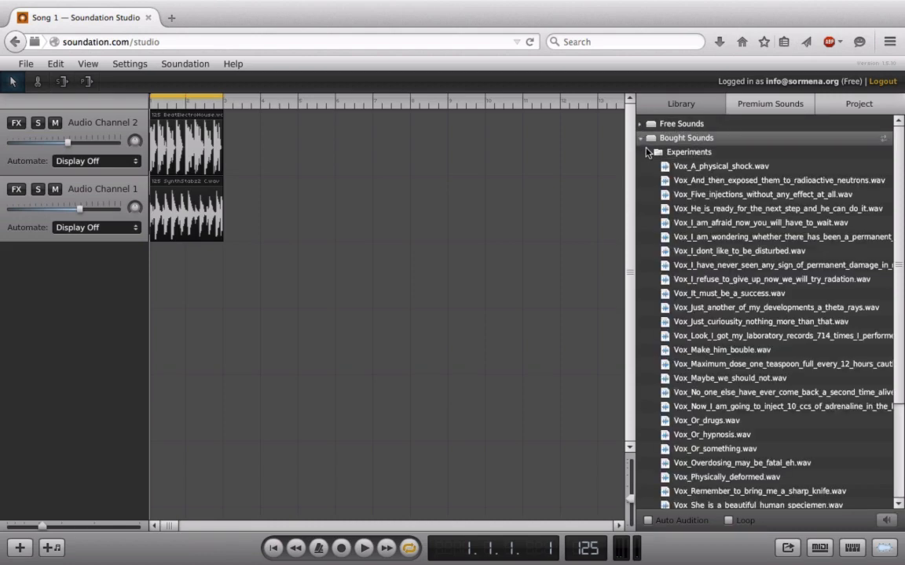
click(696, 214)
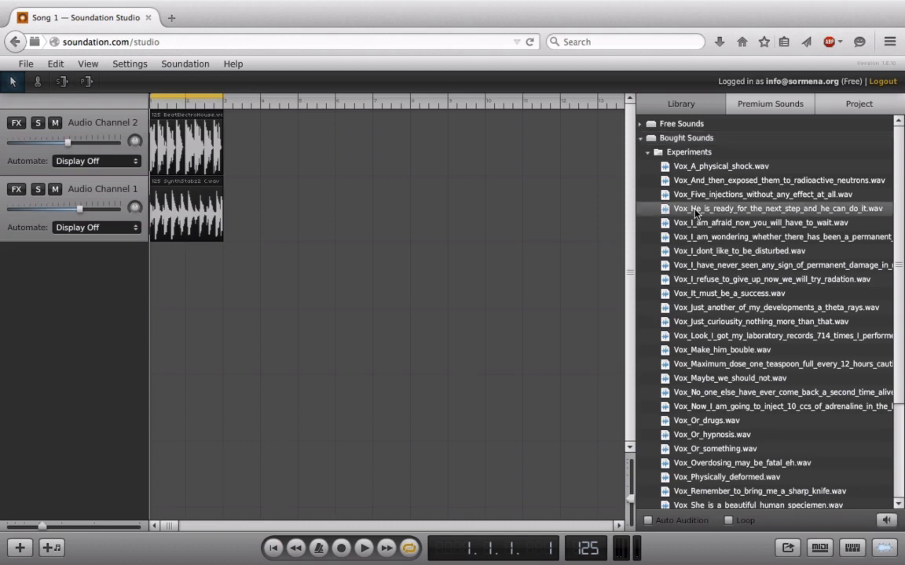
click(884, 522)
Add a third audio channel and place the selected Vox_He_is_ready_for_the_next_step_and_he_can_do_it.wav at its start
click(19, 547)
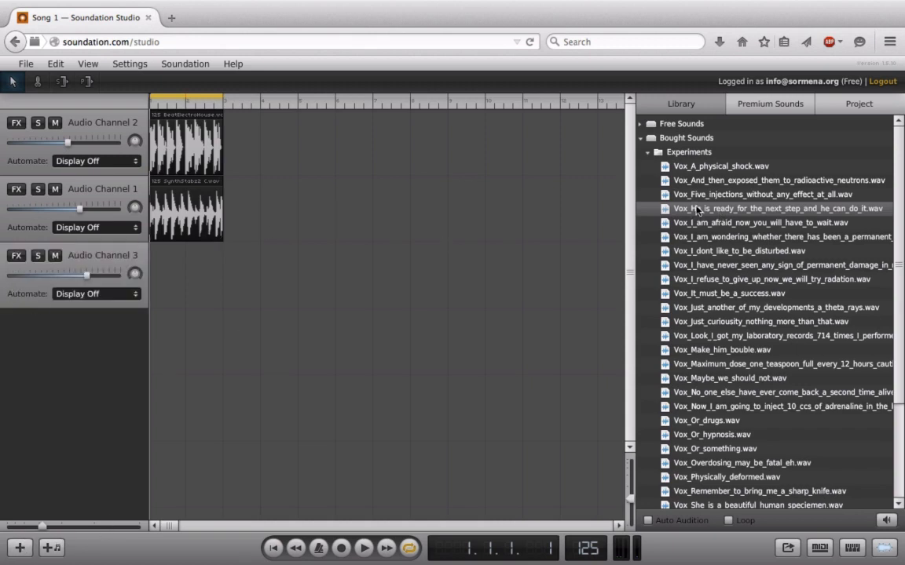
drag(697, 207, 169, 259)
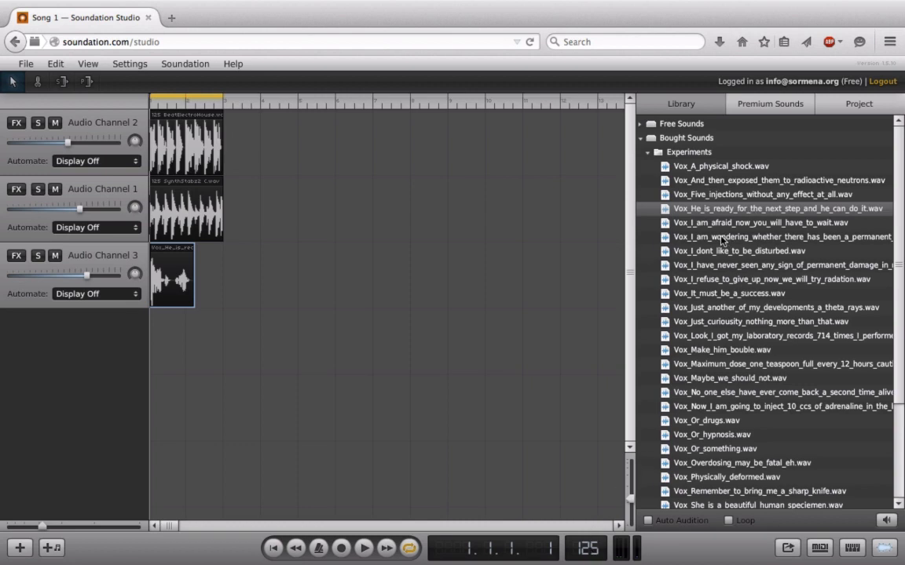
Expand the 125 folder under Free Sounds, Electronica, and look through its samples
click(640, 124)
click(647, 138)
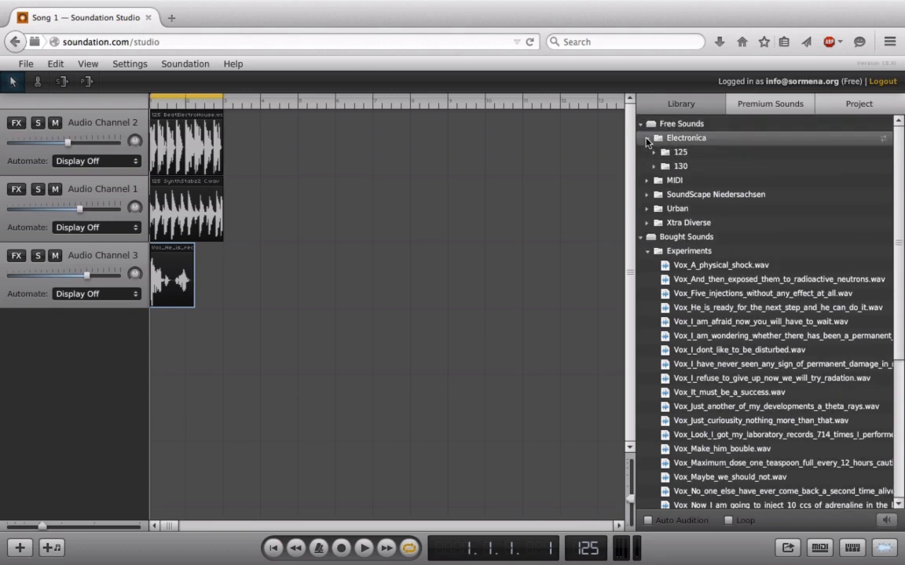
click(652, 152)
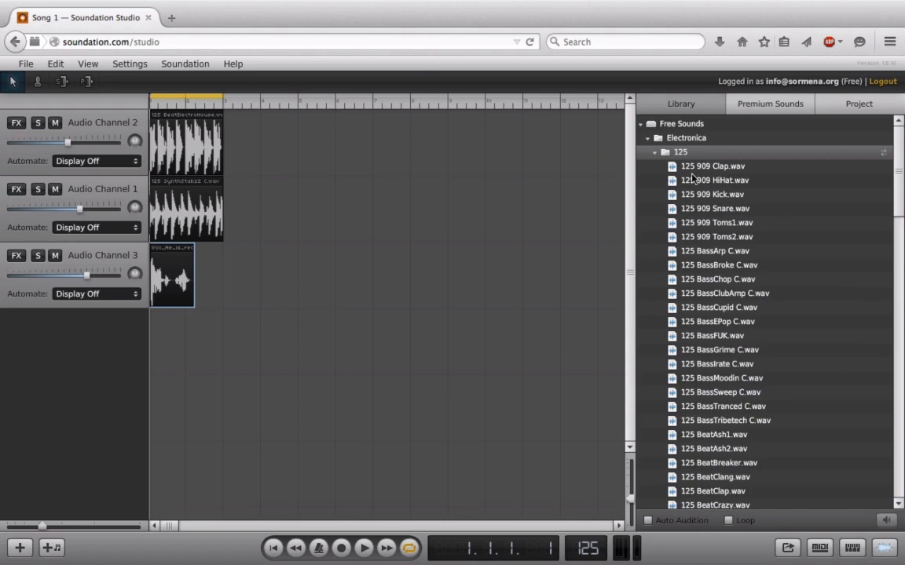
scroll(691, 179, down, 20)
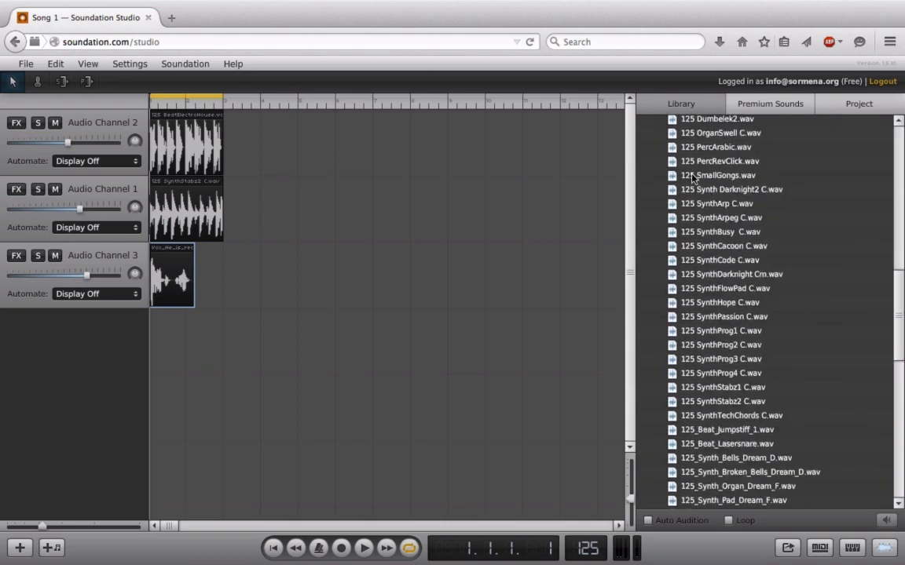
scroll(691, 180, up, 4)
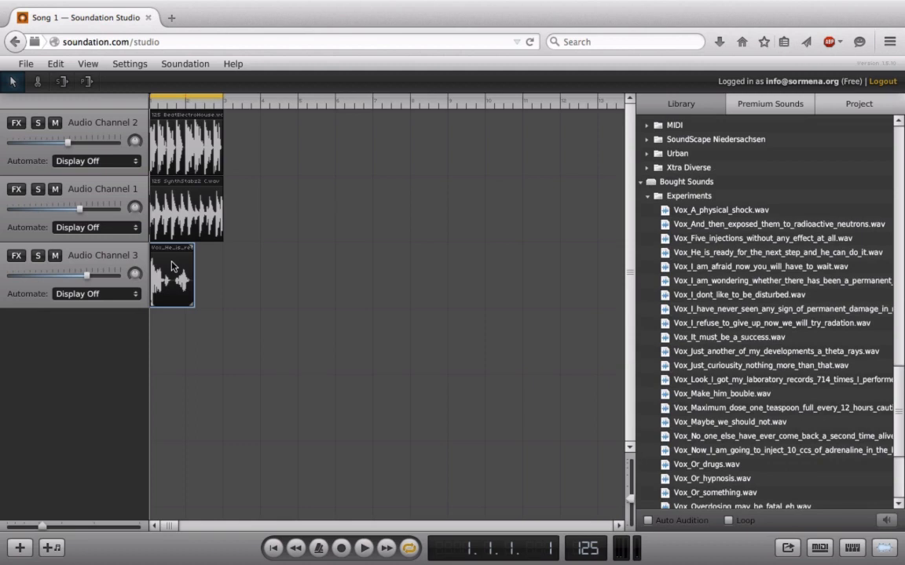
Shift the vocal clip on Audio Channel 3 so it ends at bar 3, and play back the song
mouse_move(171, 261)
mouse_down()
mouse_move(200, 265)
mouse_move(172, 266)
mouse_move(183, 247)
mouse_up()
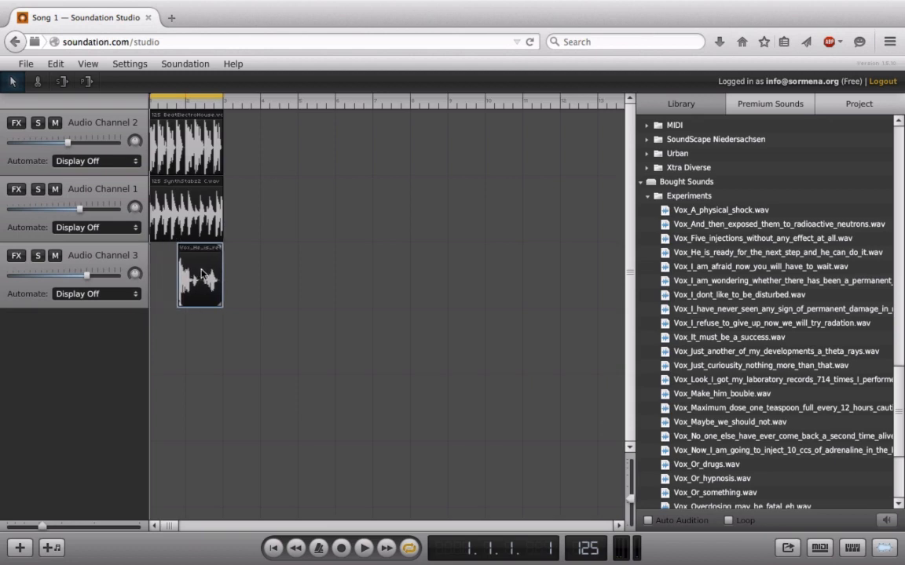
click(368, 551)
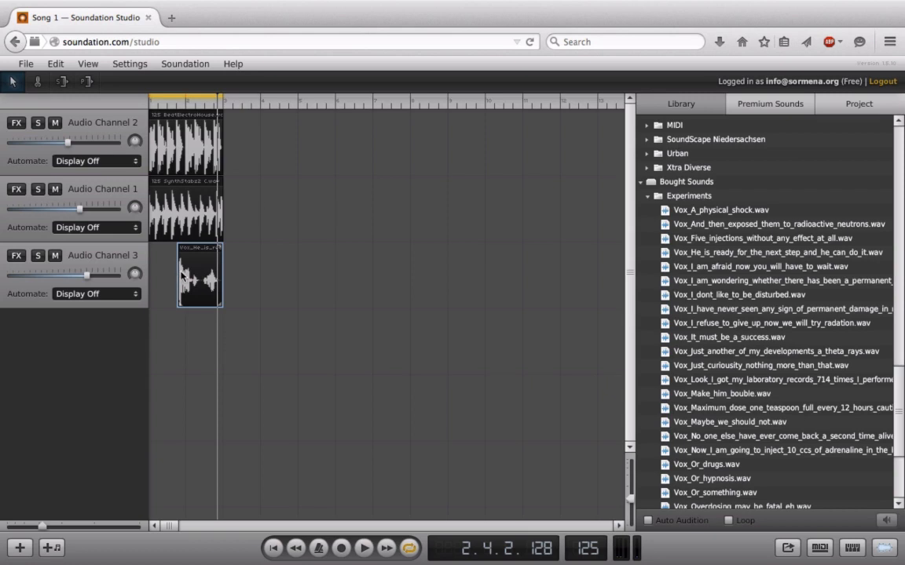
Collapse the Experiments folder and, using Auto Audition, listen to 125 BassArp C.wav and a looped 125 BassBroke C.wav
click(649, 197)
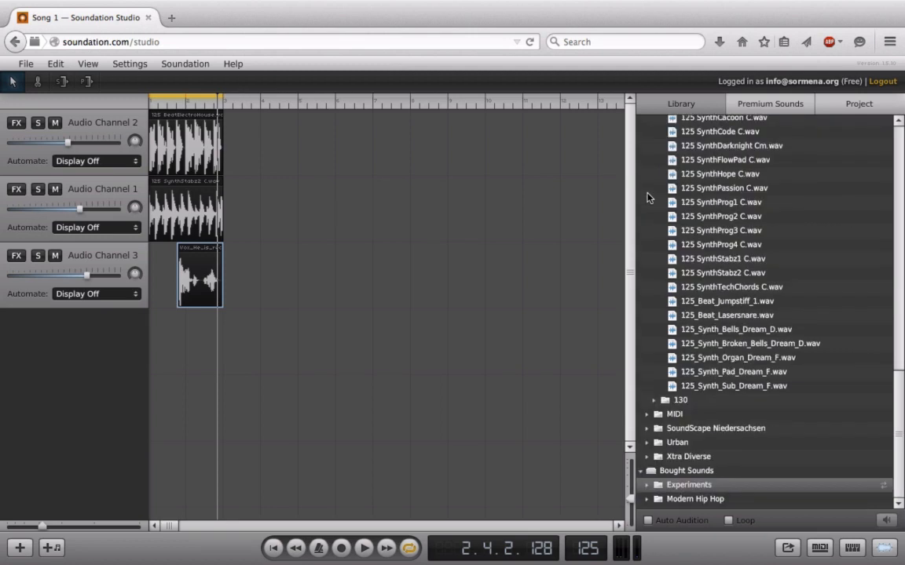
scroll(648, 196, up, 5)
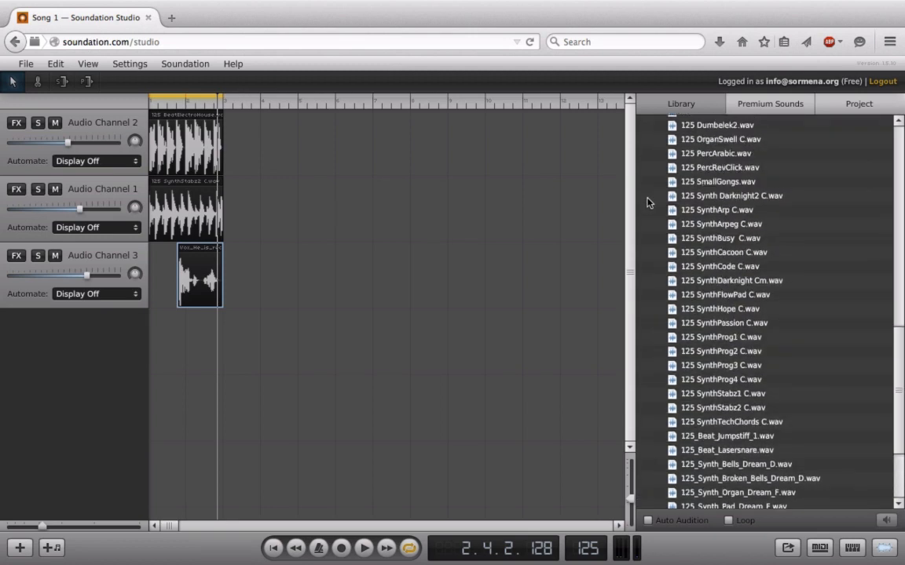
click(688, 524)
scroll(742, 149, up, 10)
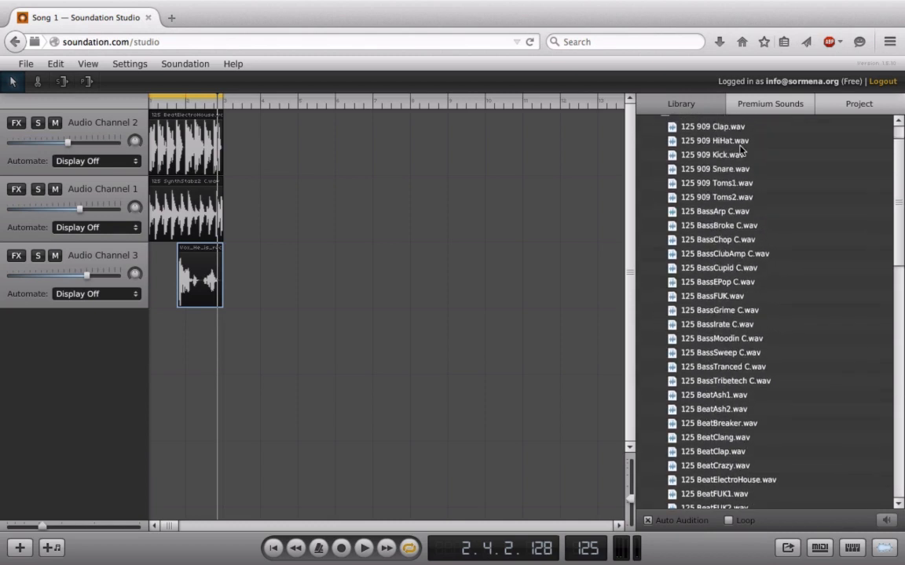
scroll(742, 149, up, 2)
scroll(741, 151, down, 2)
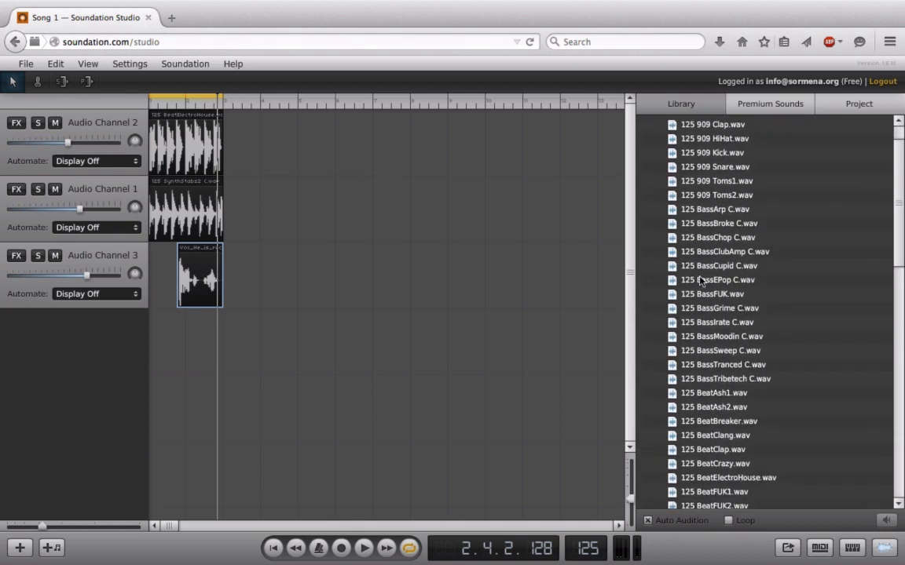
click(713, 210)
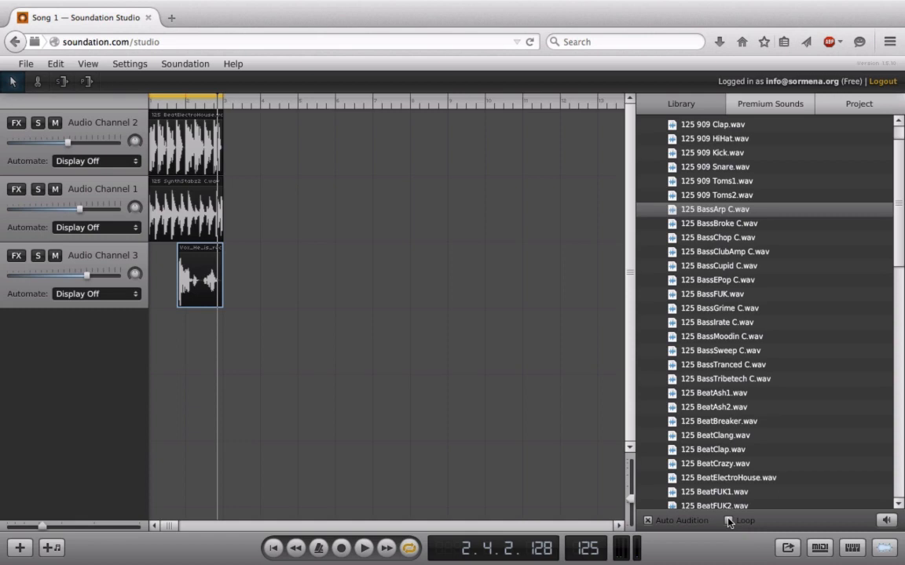
click(716, 225)
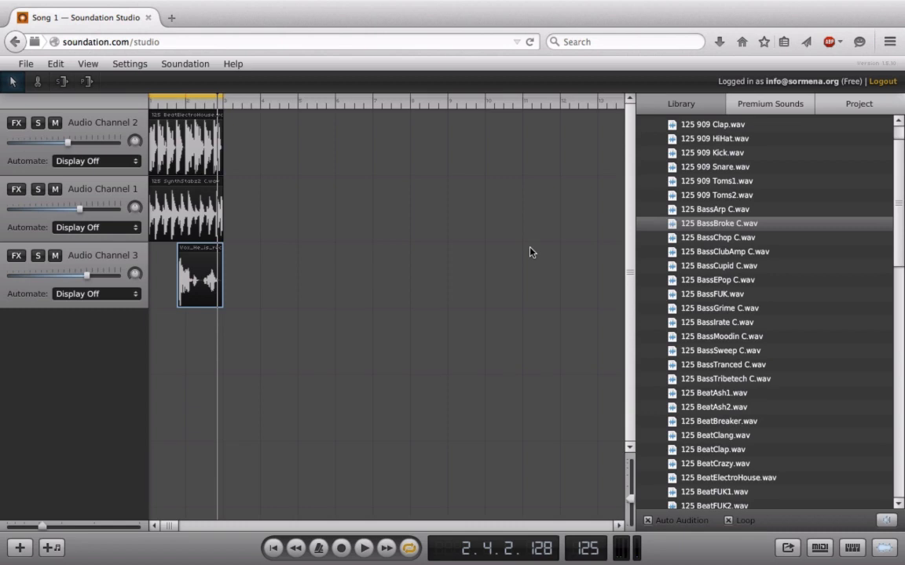
Turn off Loop and Auto Audition, and preview 125 909 Clap.wav manually
click(728, 521)
scroll(726, 371, up, 2)
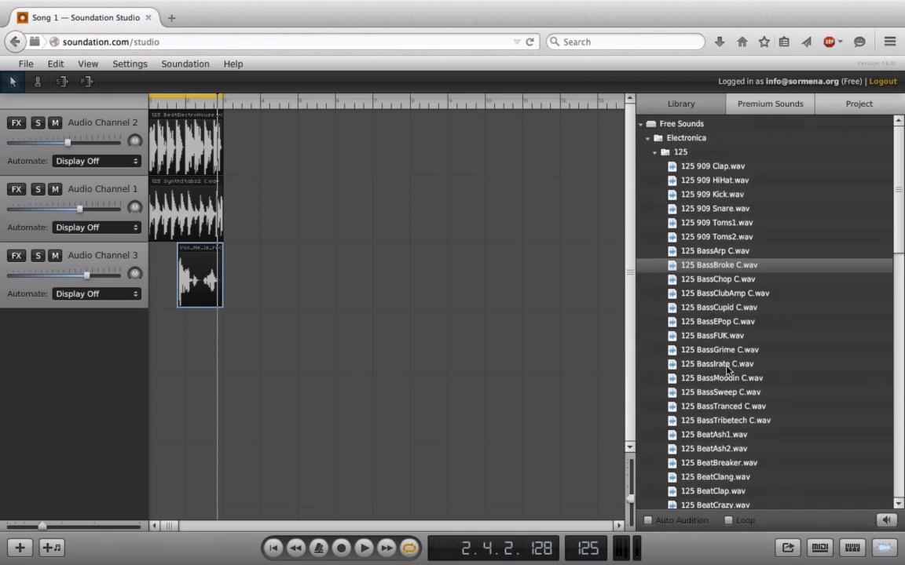
click(704, 168)
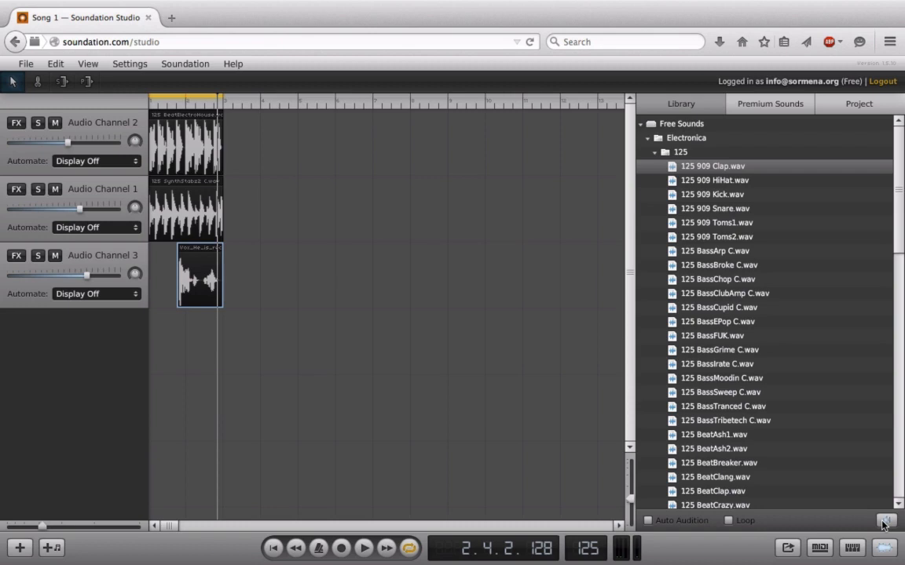
Audition the 909 samples from 125 909 HiHat.wav through 125 909 Toms2.wav with Auto Audition on, and switch it off again
click(686, 526)
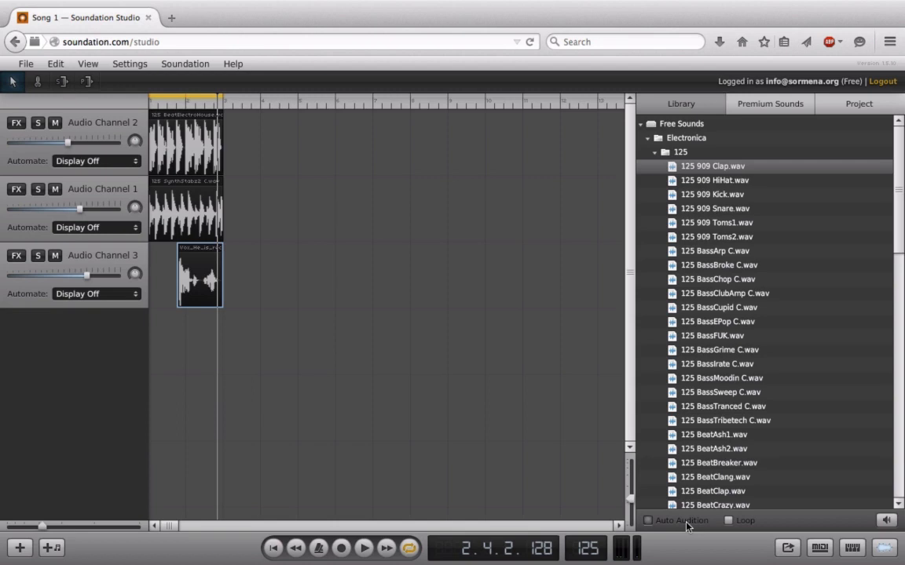
click(712, 180)
key(Down)
key(Down)
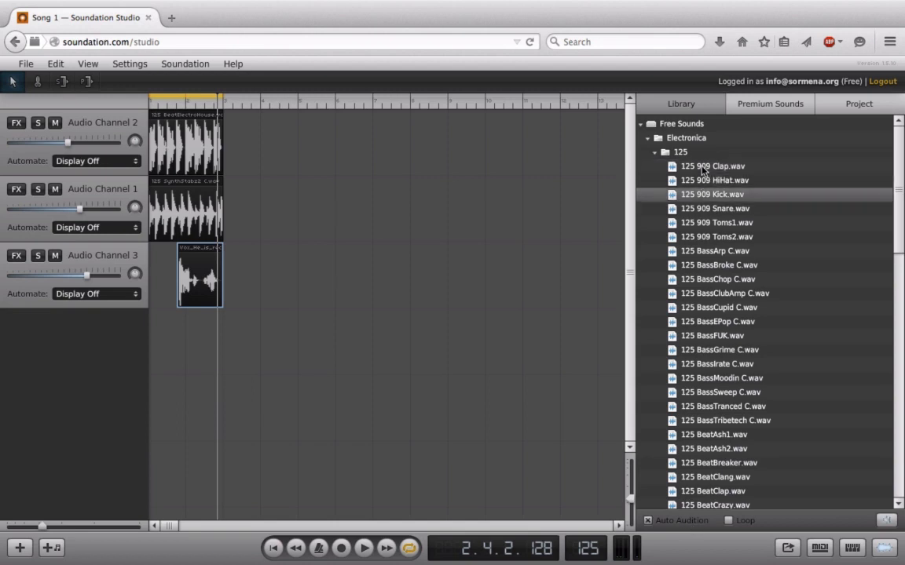
key(Down)
key(Down)
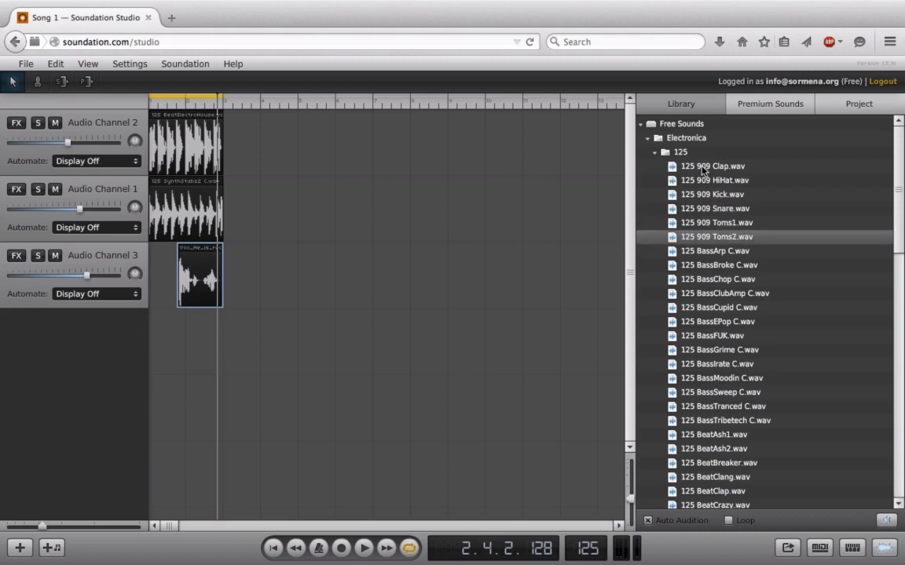
click(682, 522)
Look through the first page of the premium sounds list
click(771, 106)
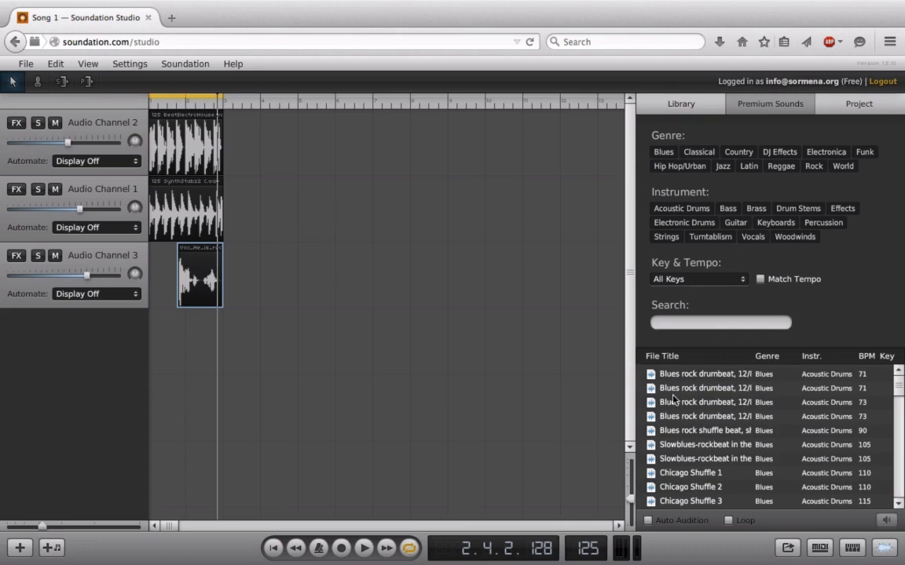
scroll(673, 399, down, 10)
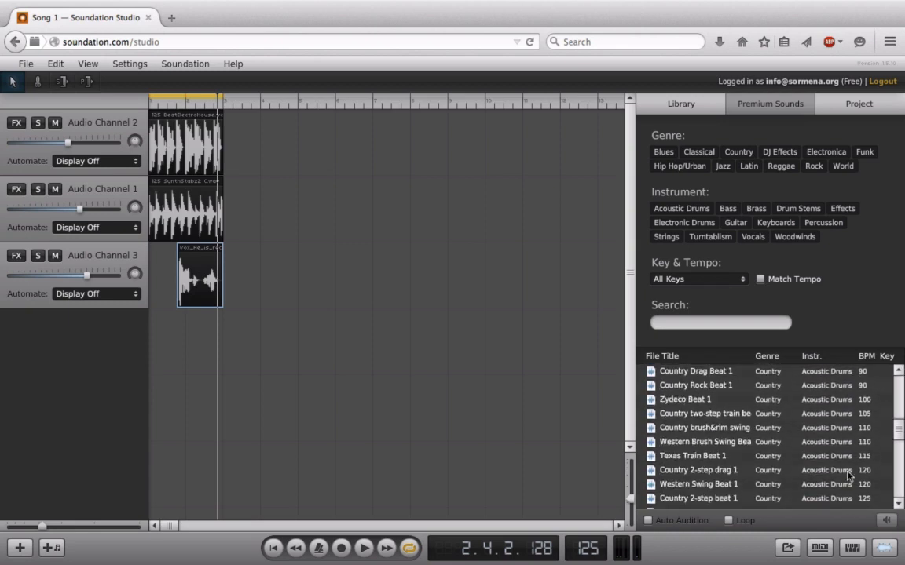
scroll(849, 475, down, 10)
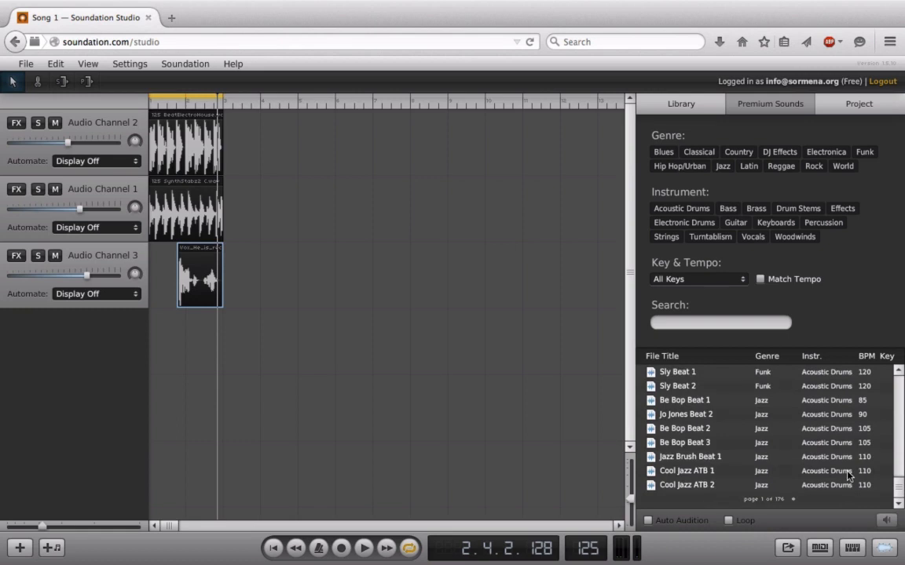
Filter the premium sounds to the key of C and select AcousticBass 25
click(659, 284)
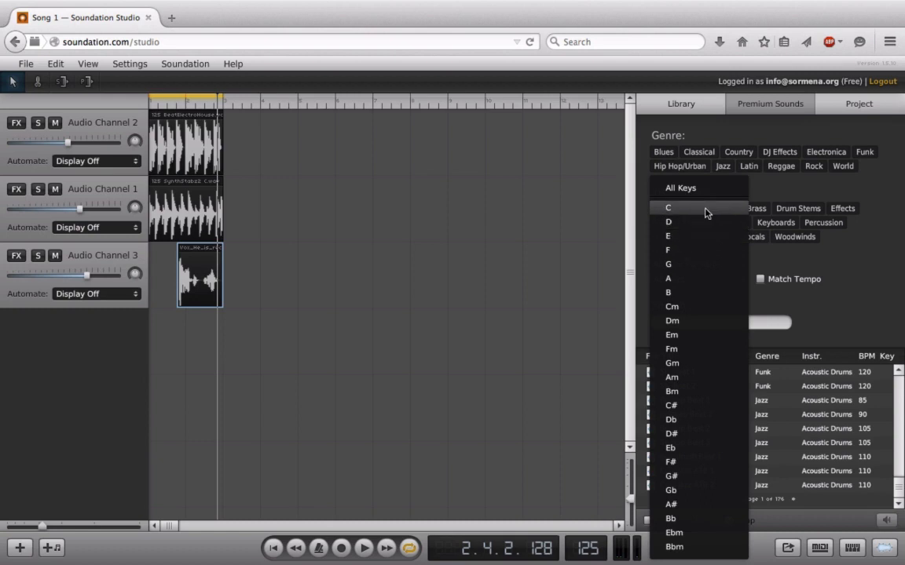
click(706, 209)
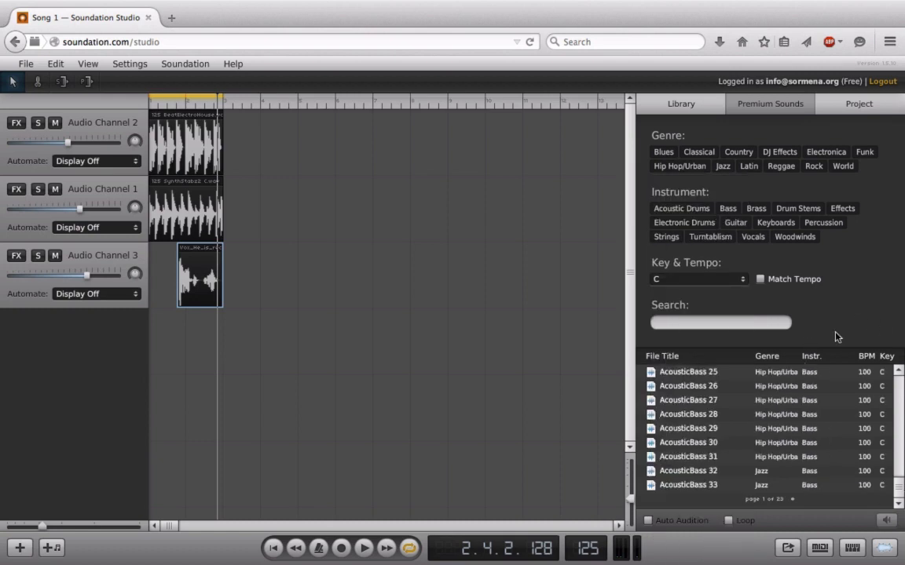
click(687, 373)
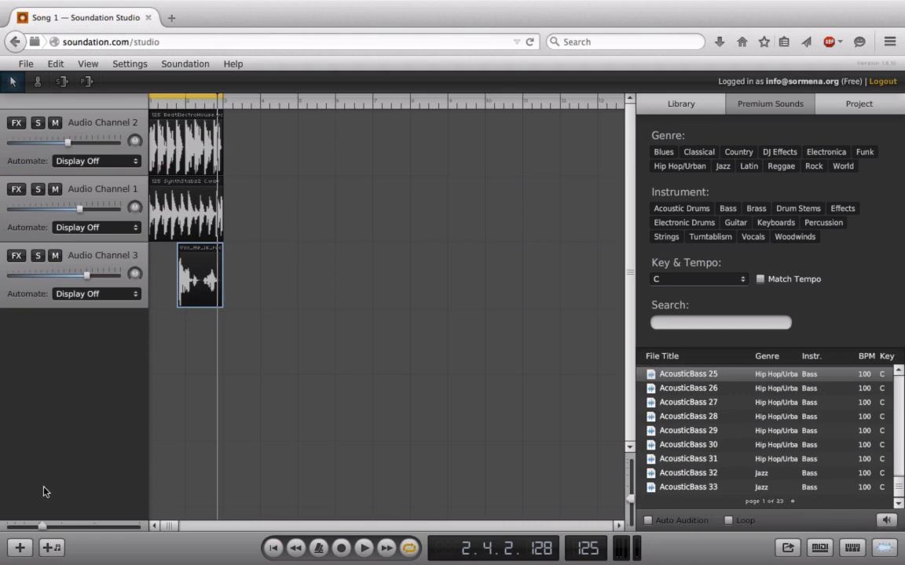
Add a fourth audio channel, try to place AcousticBass 25 on it, and decline the premium upgrade
click(21, 547)
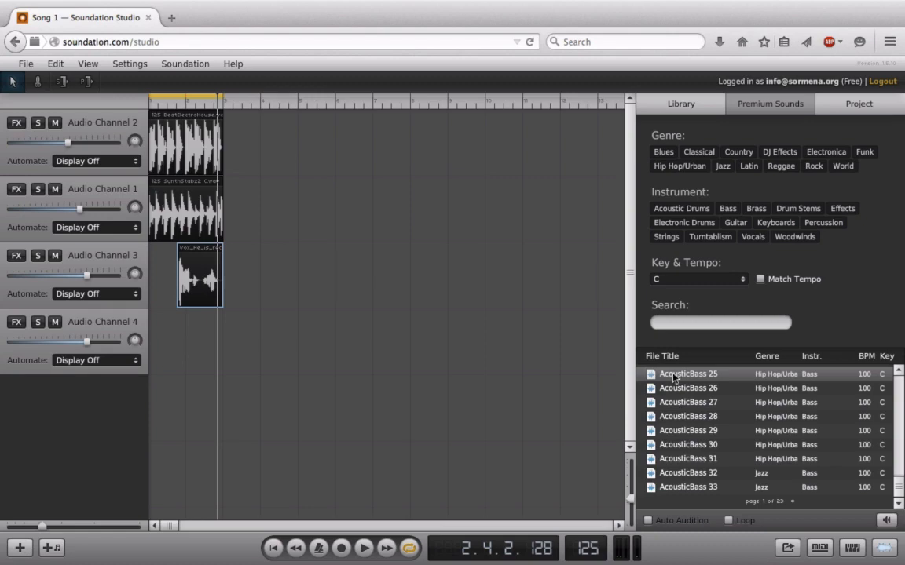
drag(673, 378, 228, 358)
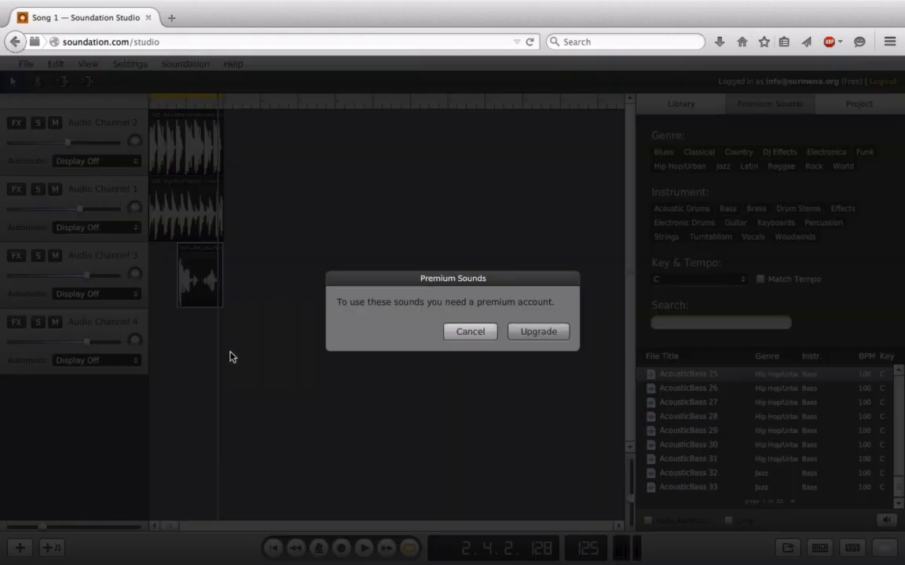
click(469, 331)
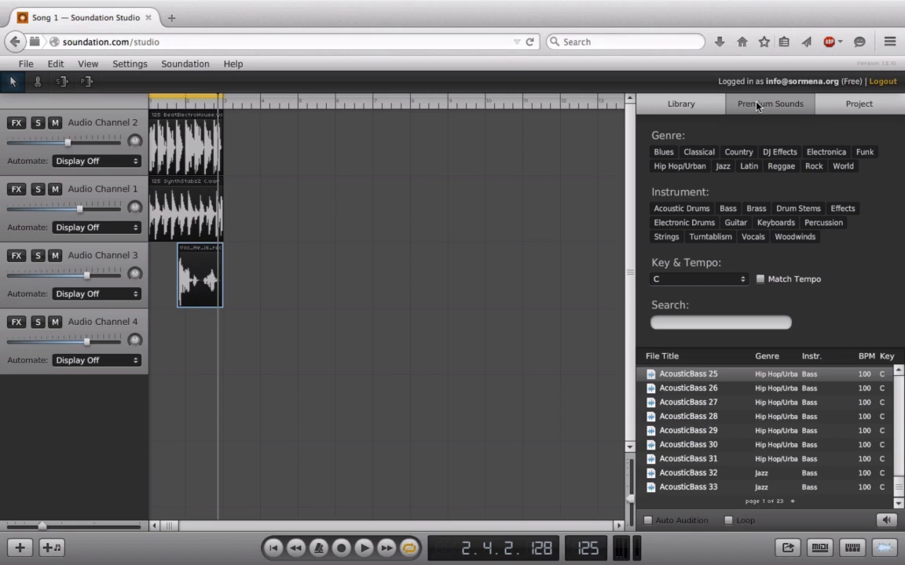
View the list of sounds used in the project, and return to the sound library
click(856, 112)
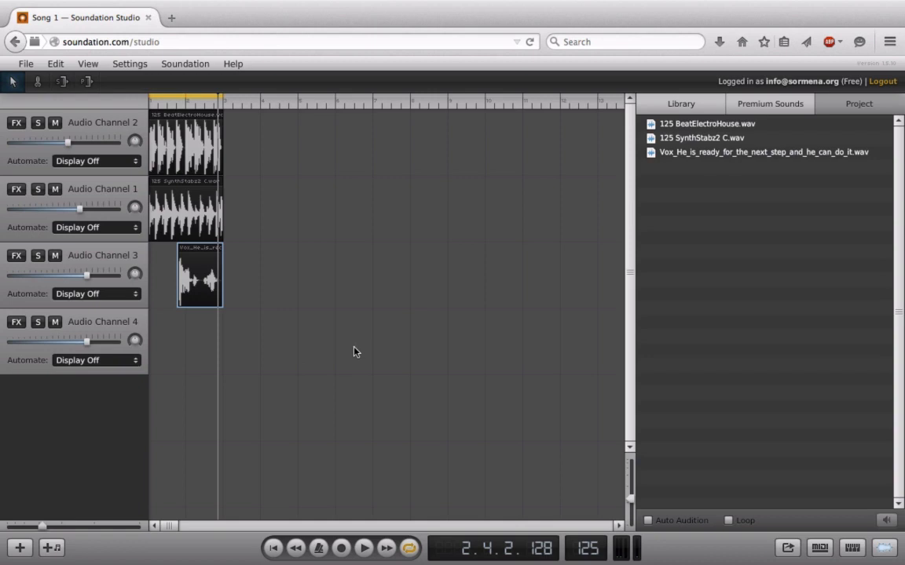
click(683, 102)
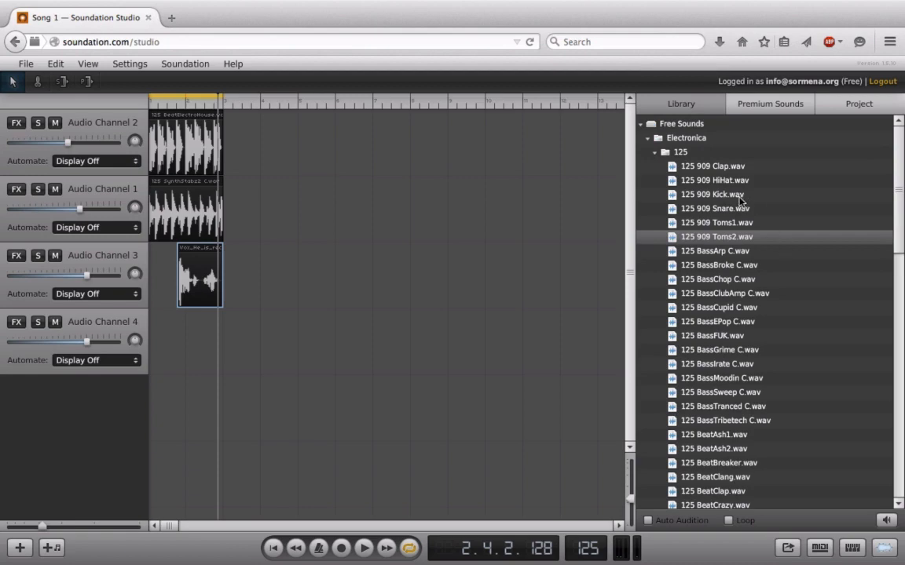
Find 125_Beat_Jumpstiff_1.wav in the Electronica 125 folder and select it for preview
scroll(738, 238, down, 15)
scroll(739, 239, down, 1)
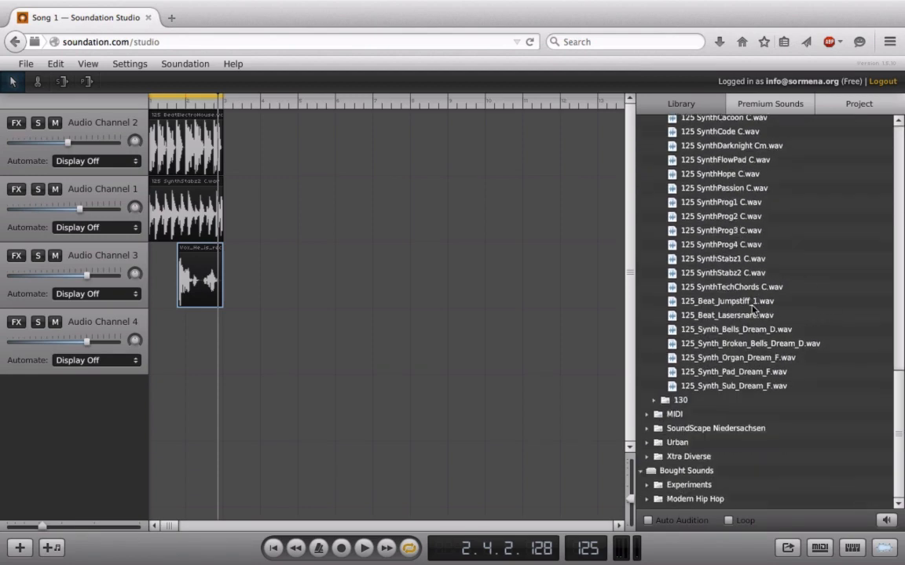
click(752, 303)
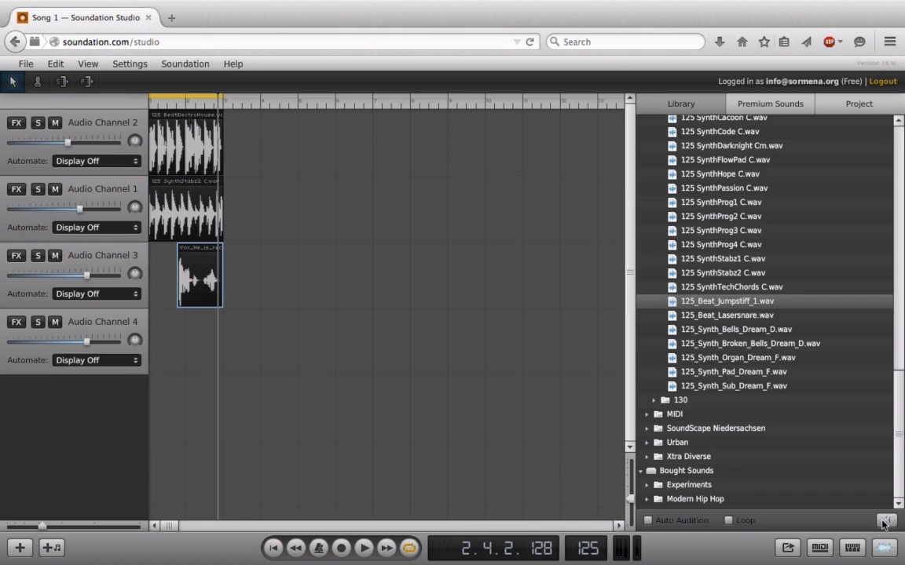
Place 125_Synth_Pad_Dream_F.wav on Audio Channel 4, starting at bar 1
click(718, 372)
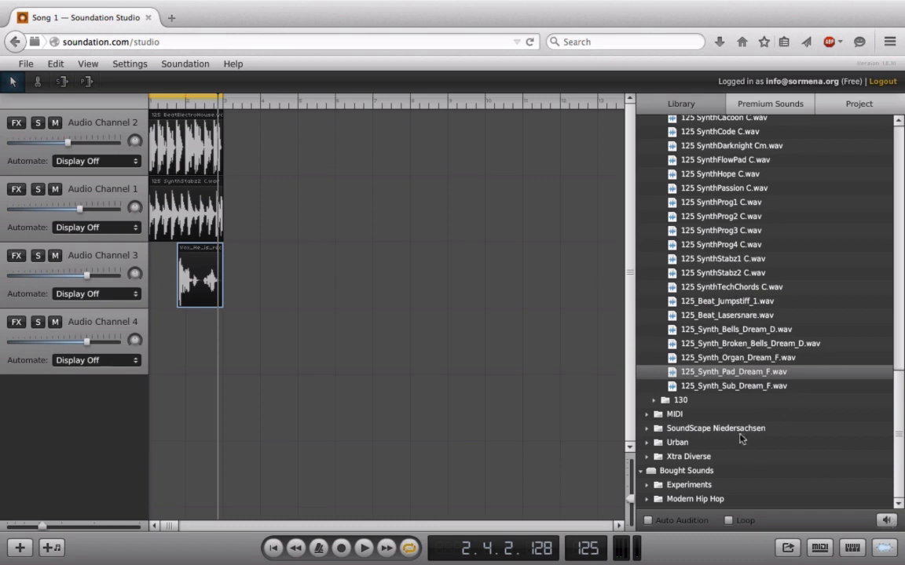
drag(659, 372, 259, 357)
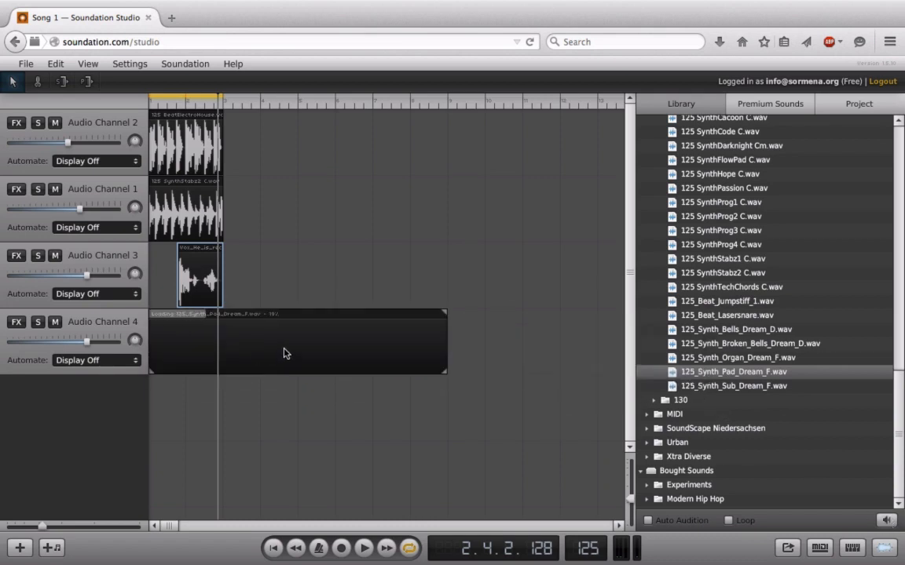
Loop the beat and synth clips on Audio Channels 2 and 1 out to bar 9, and copy the Audio Channel 3 vocal clip to end there
click(220, 120)
drag(221, 116, 444, 147)
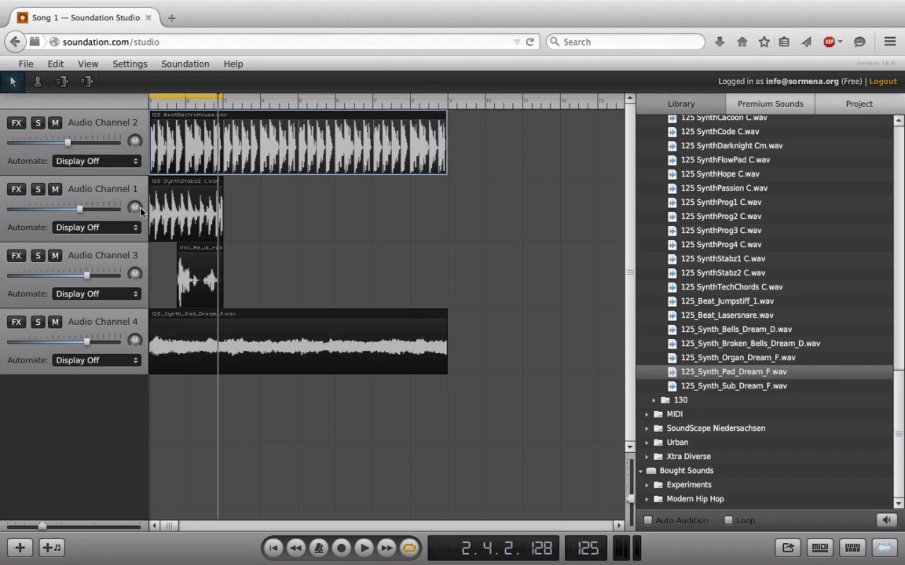
click(161, 184)
drag(223, 183, 447, 215)
click(197, 259)
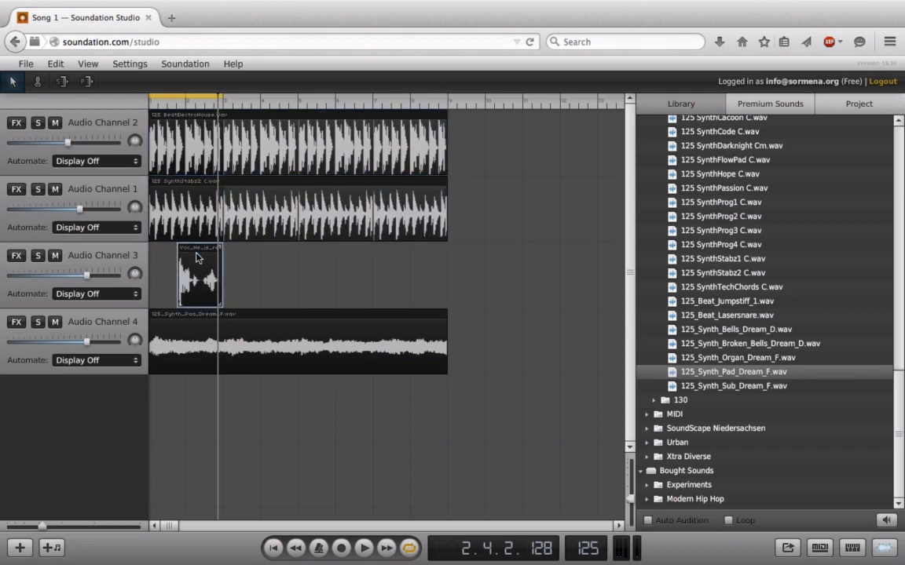
drag(198, 259, 422, 267)
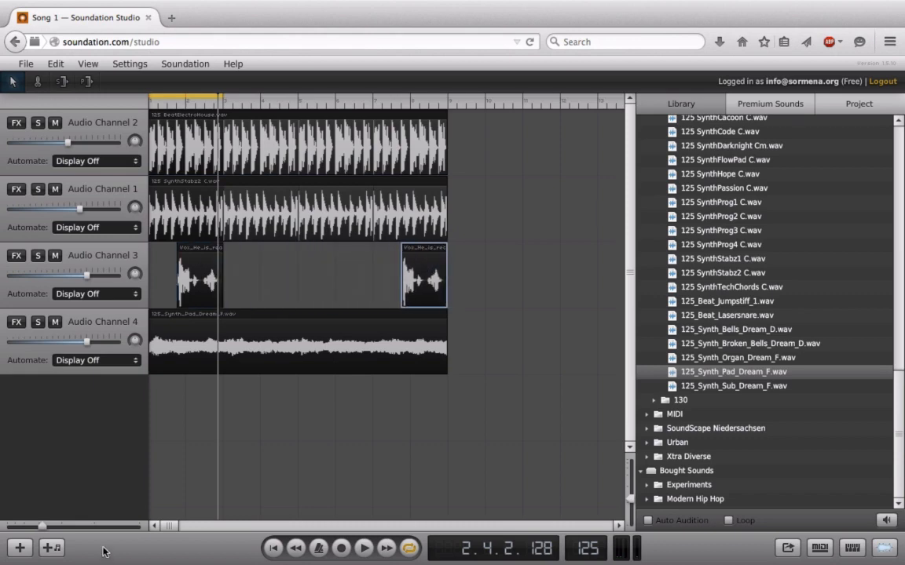
Play the song from the start with looping turned off, and lower the volumes of Audio Channels 4 and 3
click(274, 549)
click(365, 549)
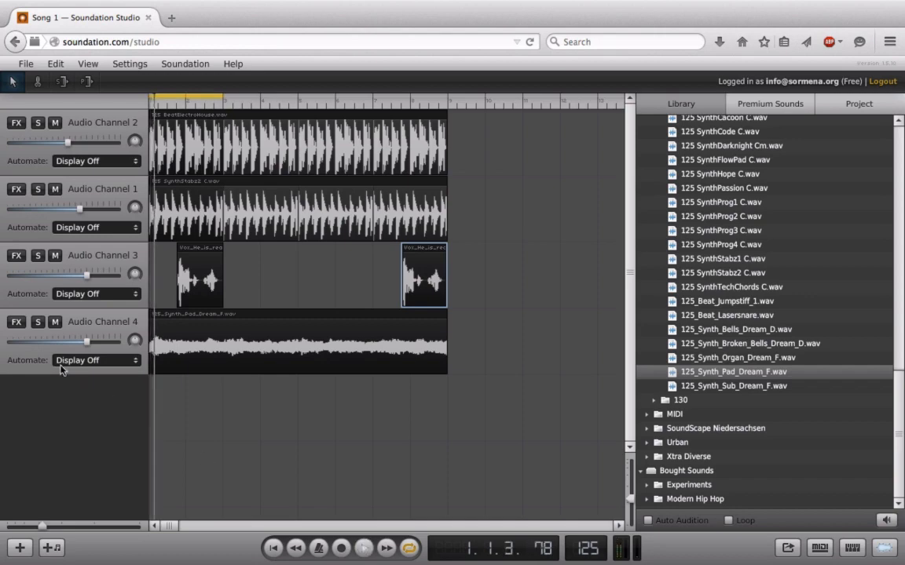
drag(87, 341, 43, 346)
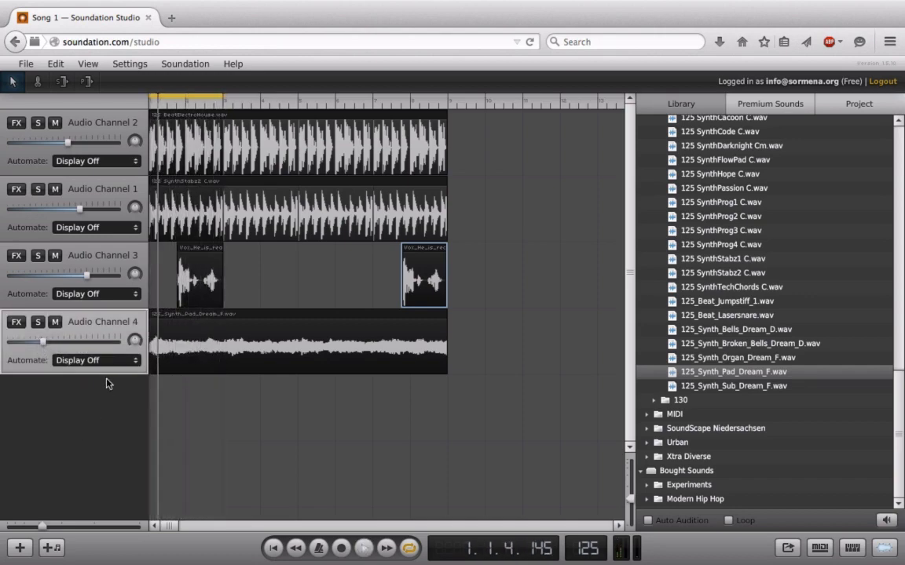
click(408, 549)
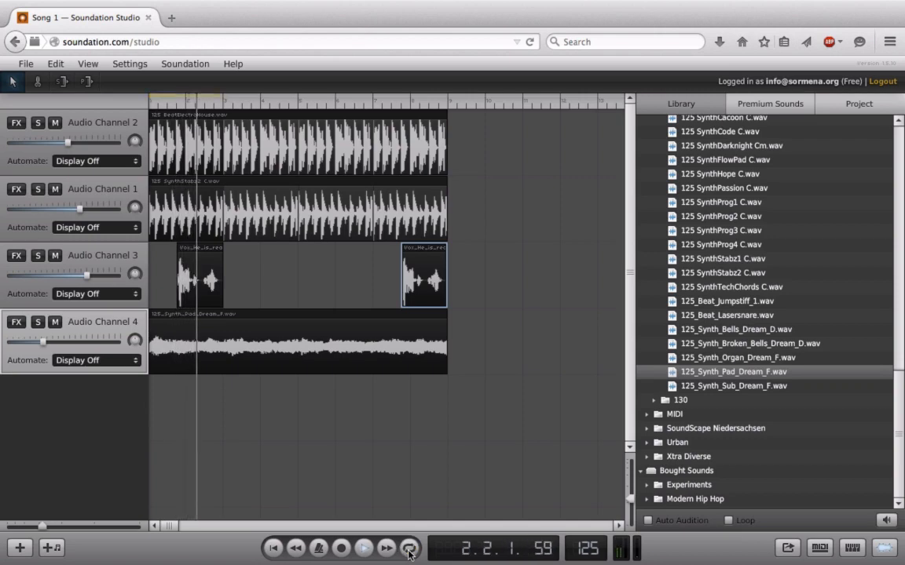
drag(87, 278, 80, 277)
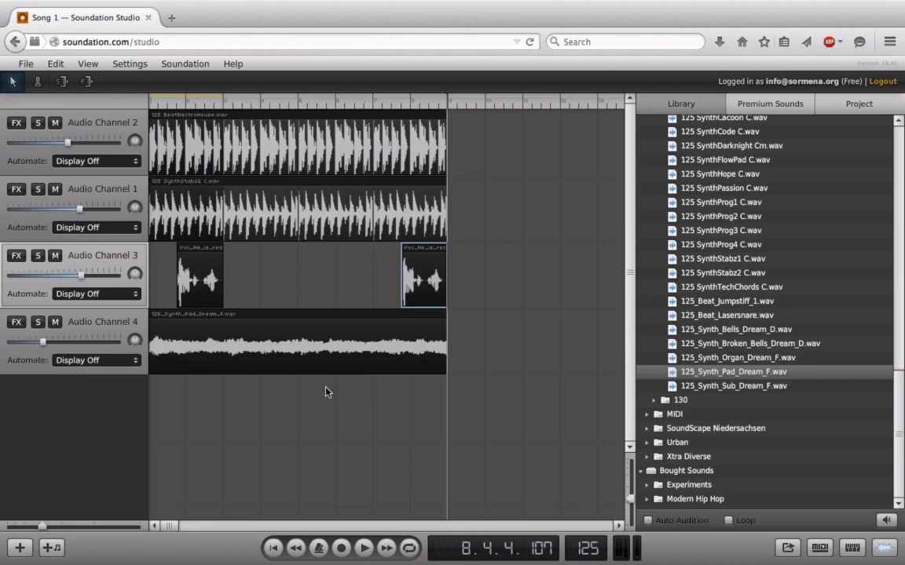
Find 125 909 HiHat.wav in the Electronica 125 folder and preview it
scroll(824, 262, up, 10)
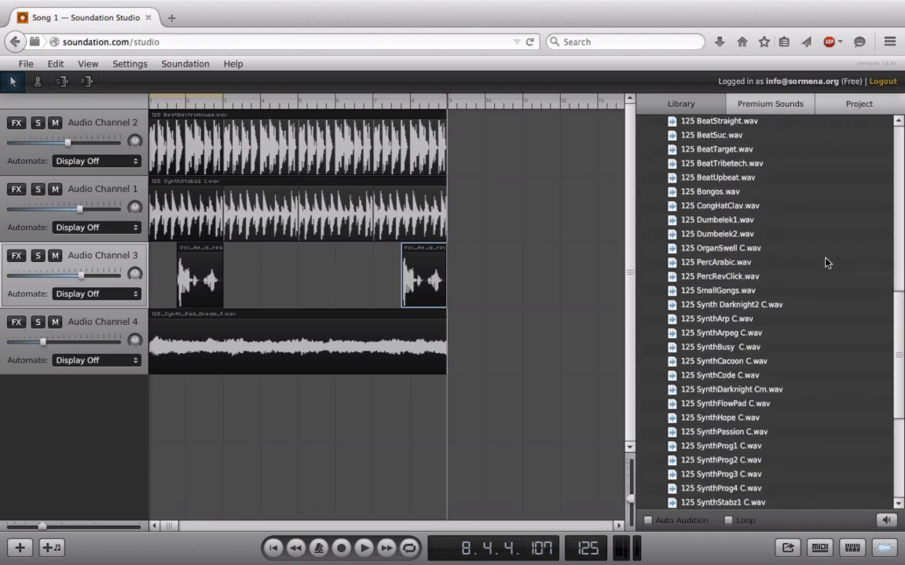
scroll(824, 263, up, 5)
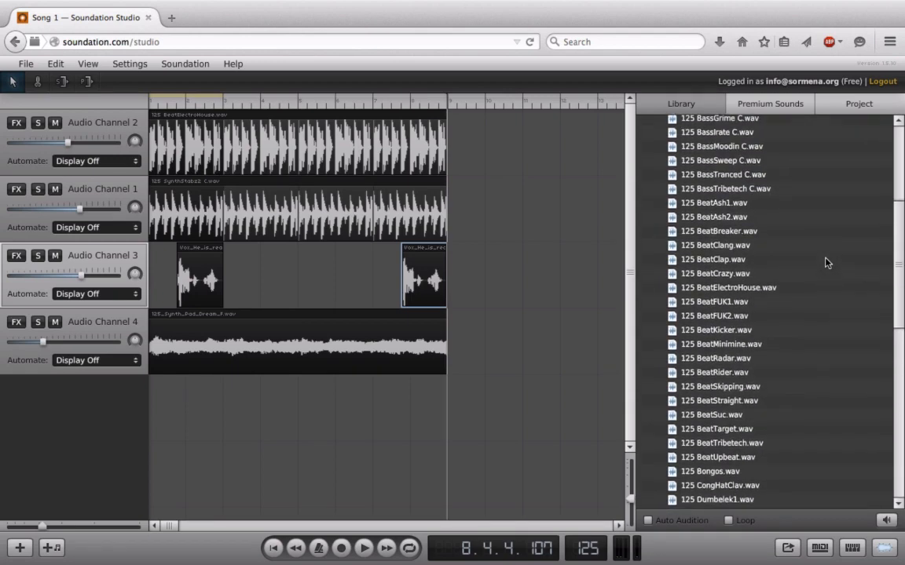
scroll(824, 262, up, 4)
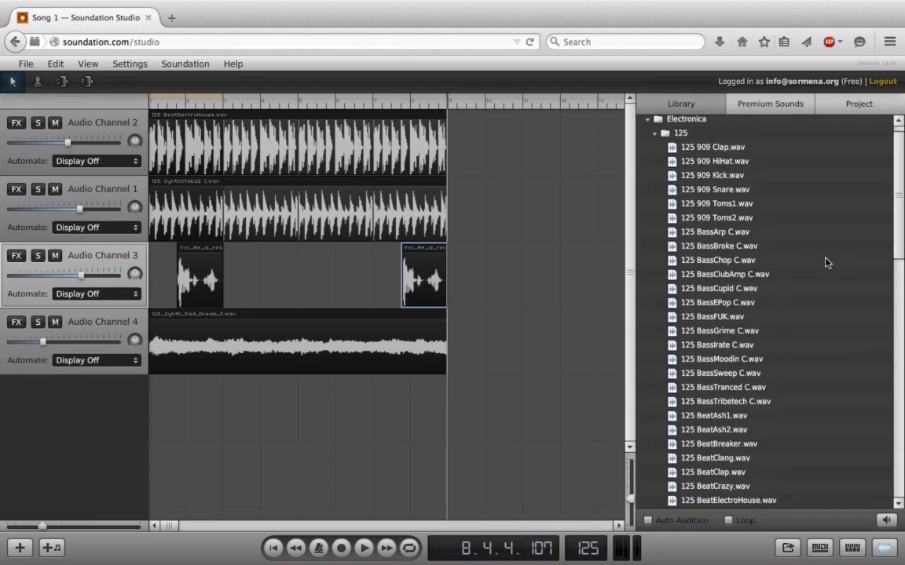
click(719, 161)
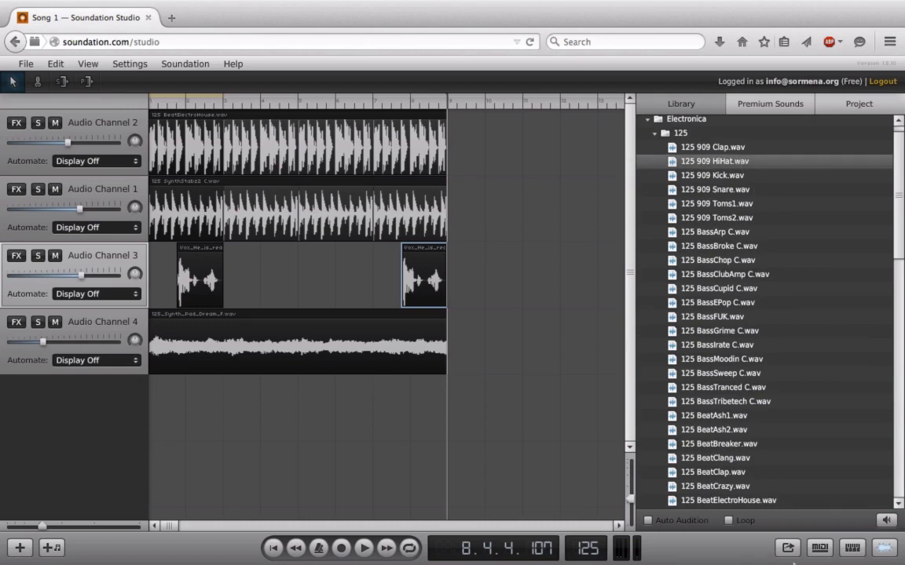
click(880, 524)
Add a fifth audio channel, place 125 909 HiHat.wav on it at bar 5, and loop the clip out to bar 9
click(19, 547)
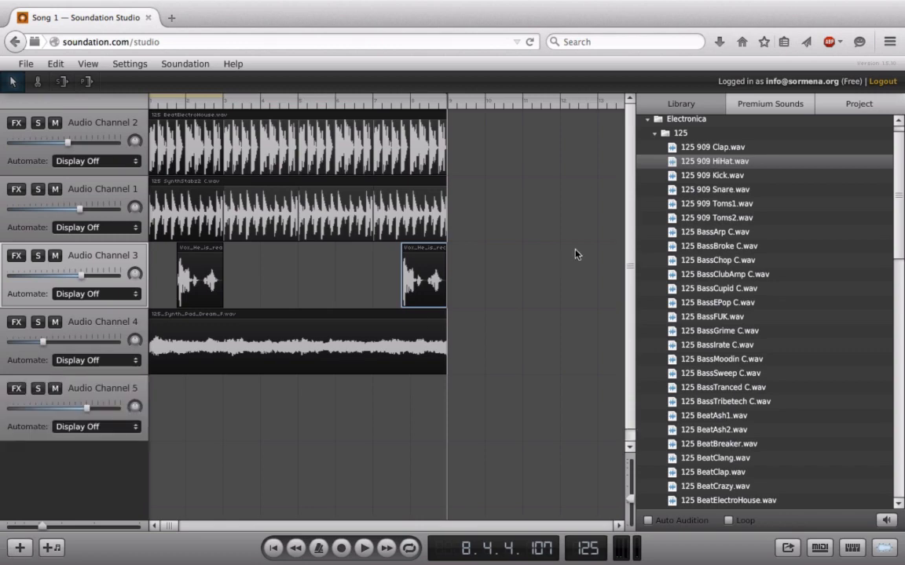
drag(409, 465, 340, 420)
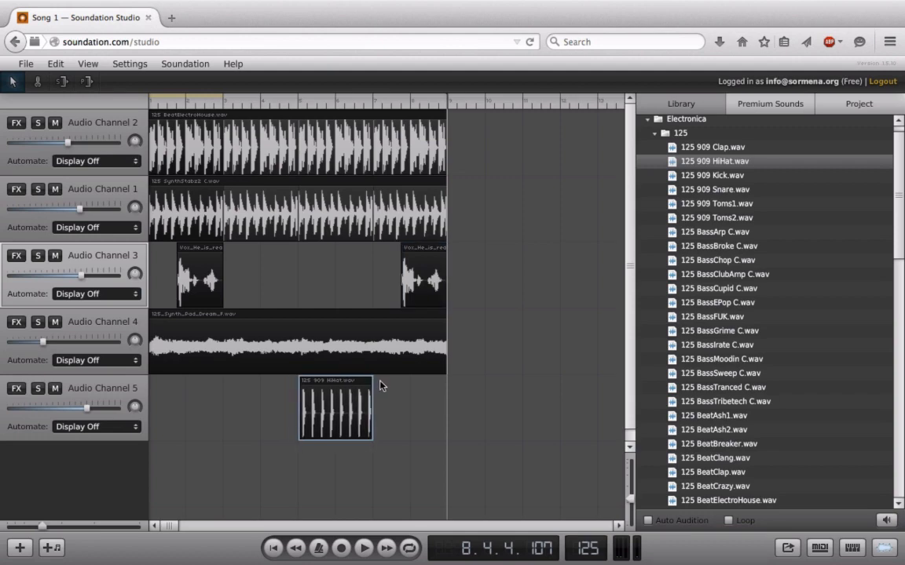
drag(371, 382, 446, 393)
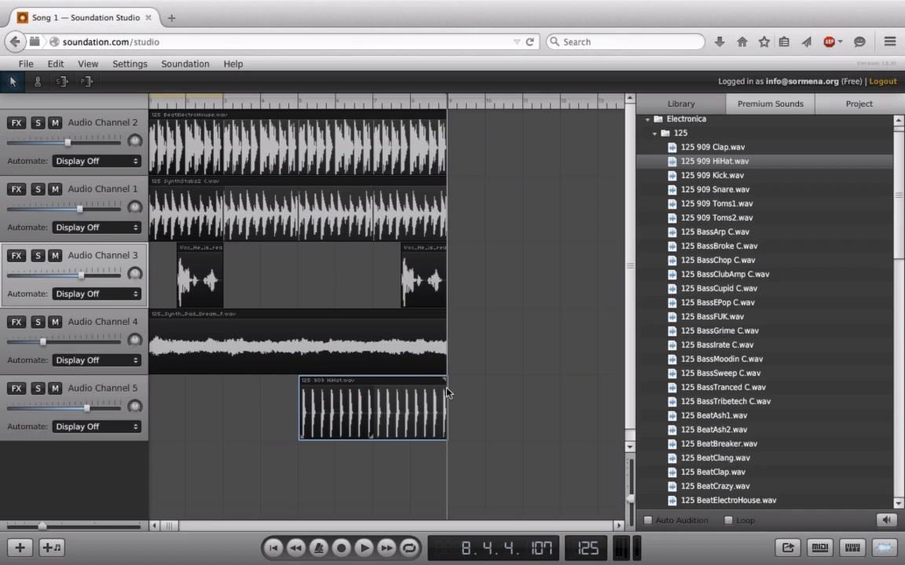
Play the song from the start while lowering Audio Channel 5's volume and panning it to the left
click(272, 550)
key(space)
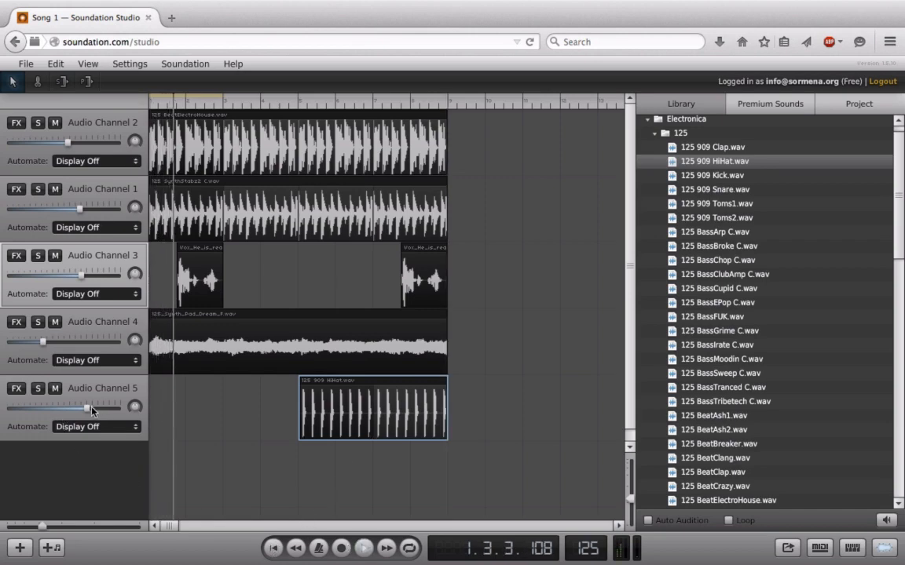
drag(91, 409, 73, 417)
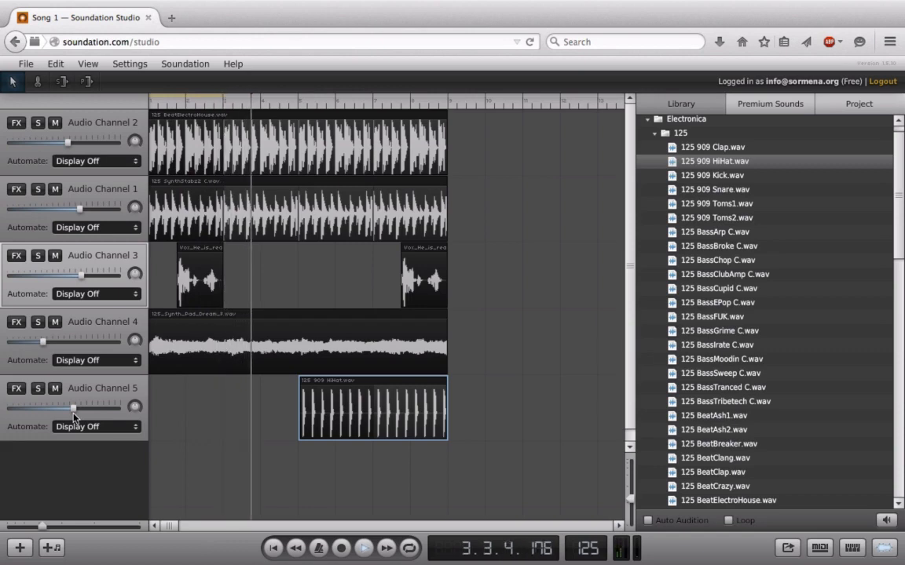
drag(73, 414, 60, 408)
drag(137, 409, 129, 460)
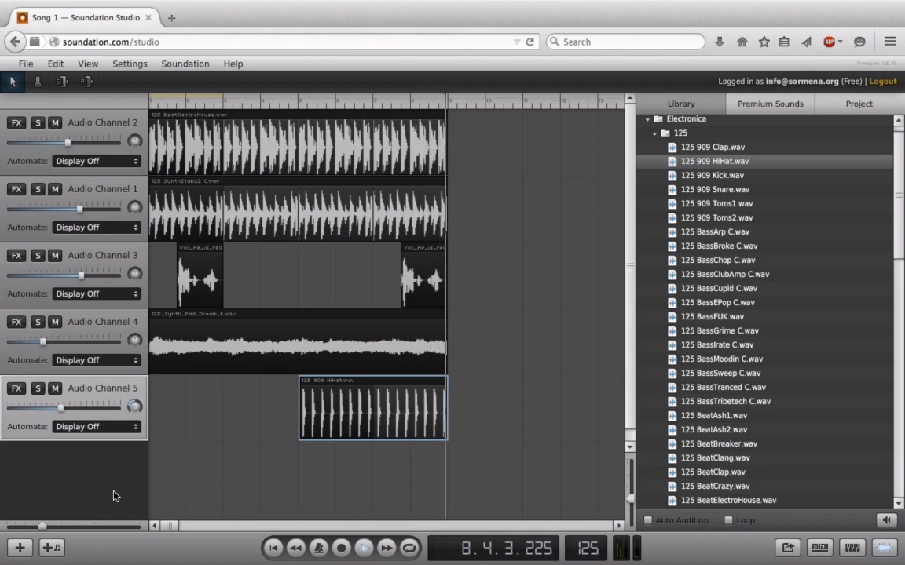
key(space)
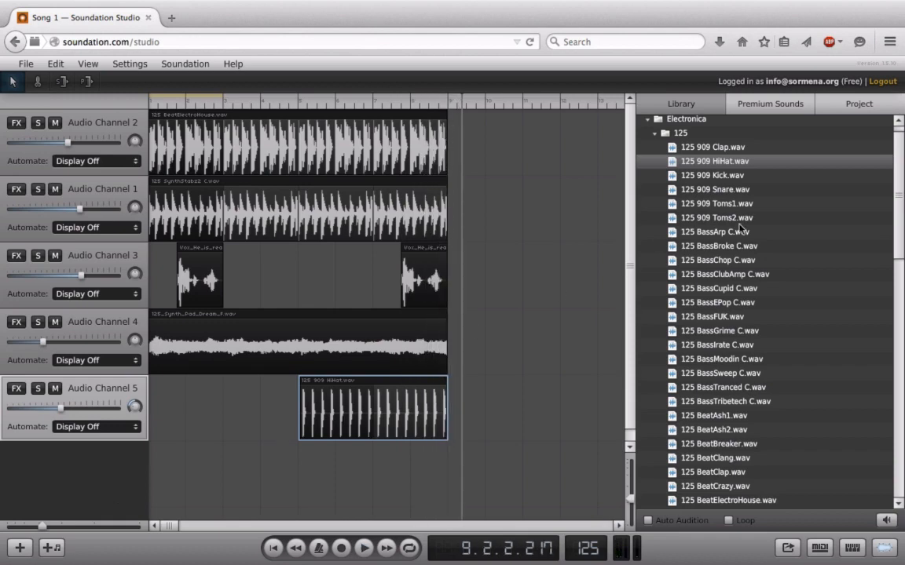
Find 125 PercArabic.wav in the library and place it on a new sixth audio channel from bar 8 to bar 9
scroll(768, 248, down, 5)
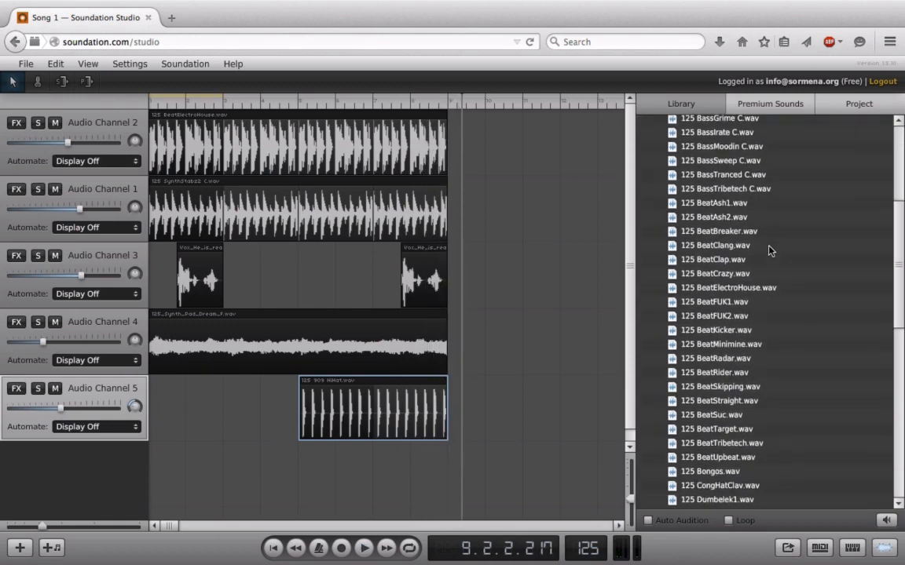
scroll(768, 250, down, 1)
scroll(769, 250, down, 3)
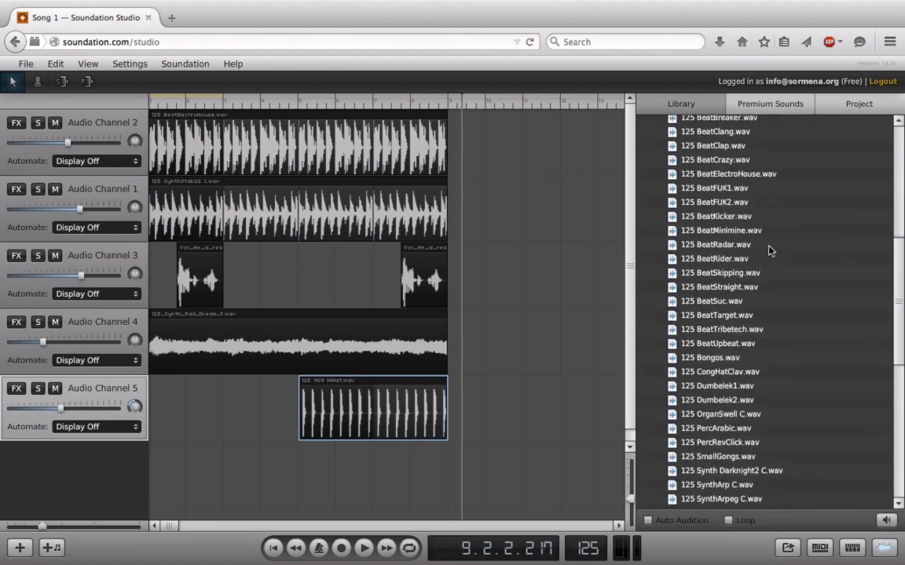
scroll(769, 250, down, 1)
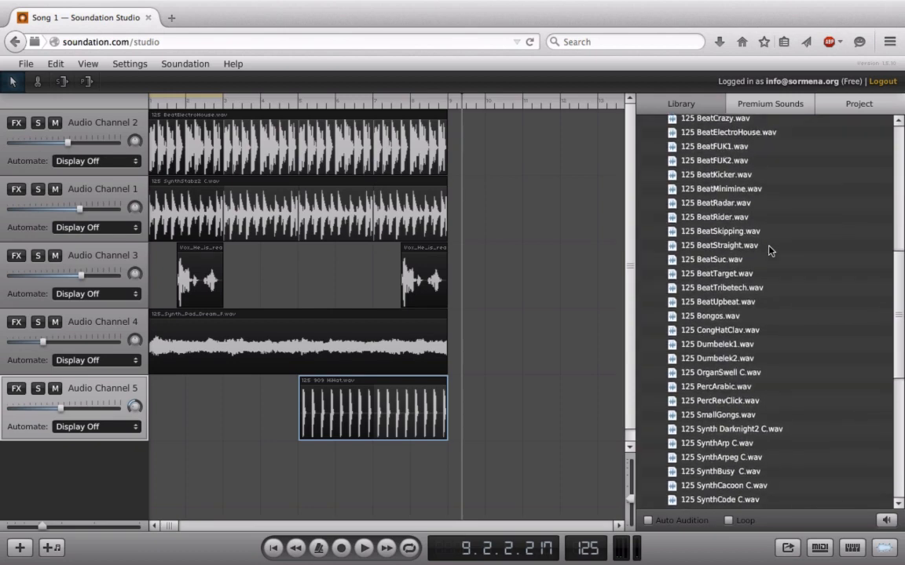
scroll(769, 250, down, 5)
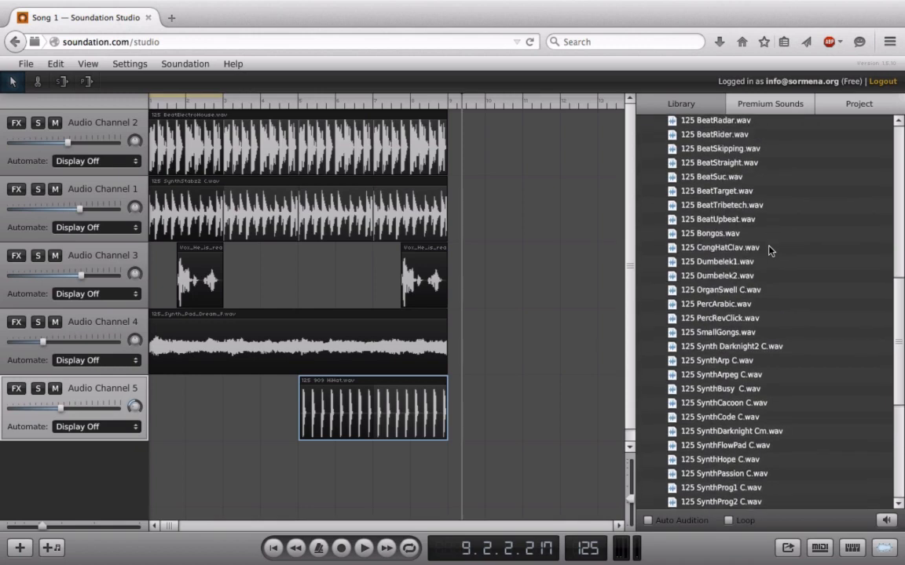
scroll(769, 250, down, 3)
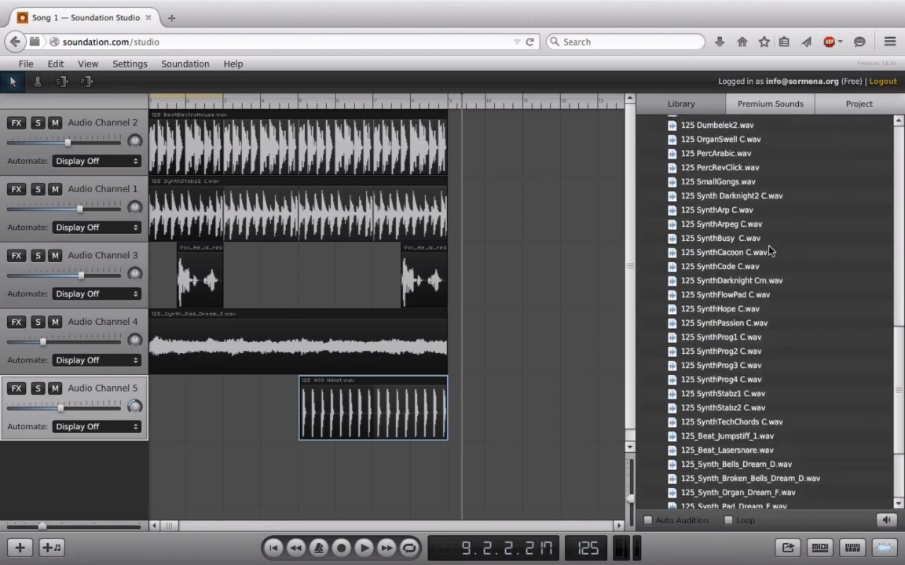
scroll(770, 250, up, 3)
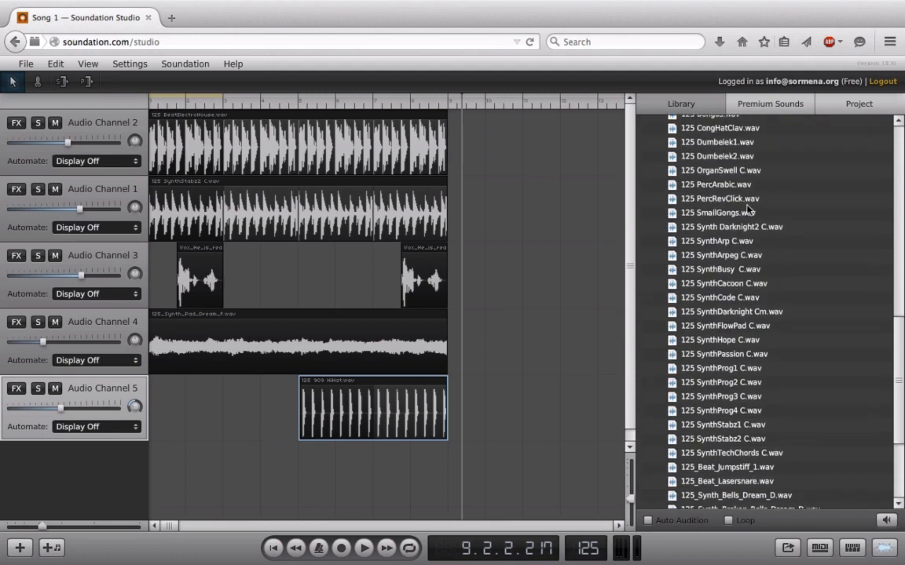
click(736, 187)
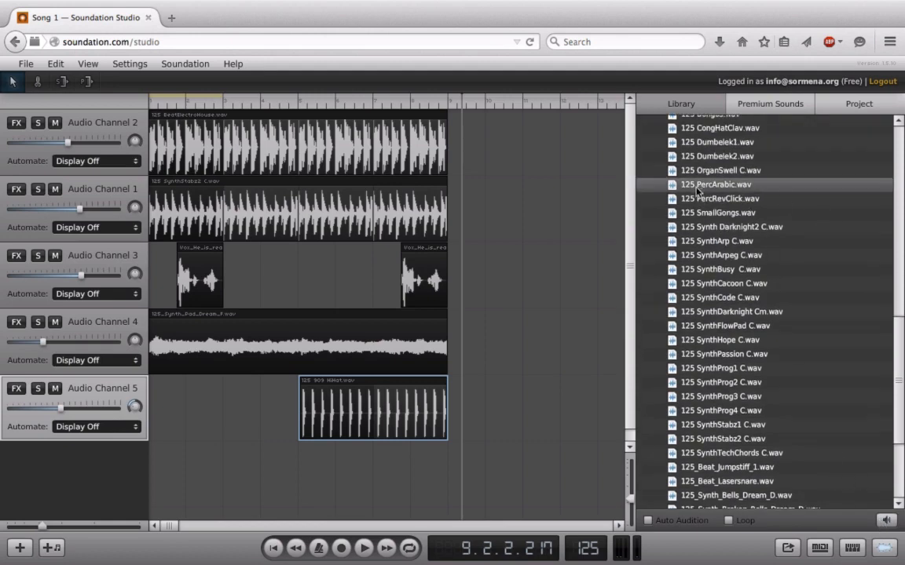
drag(696, 188, 374, 475)
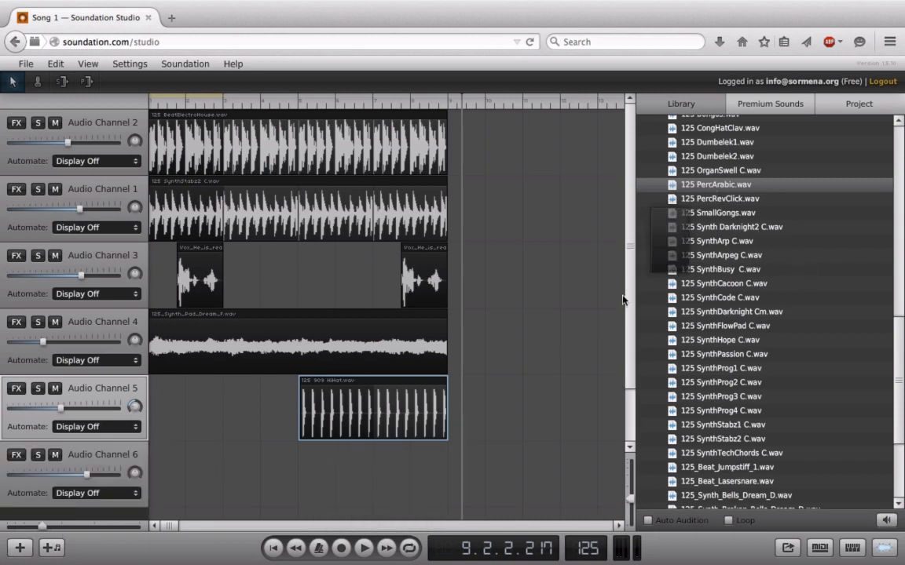
drag(622, 300, 431, 464)
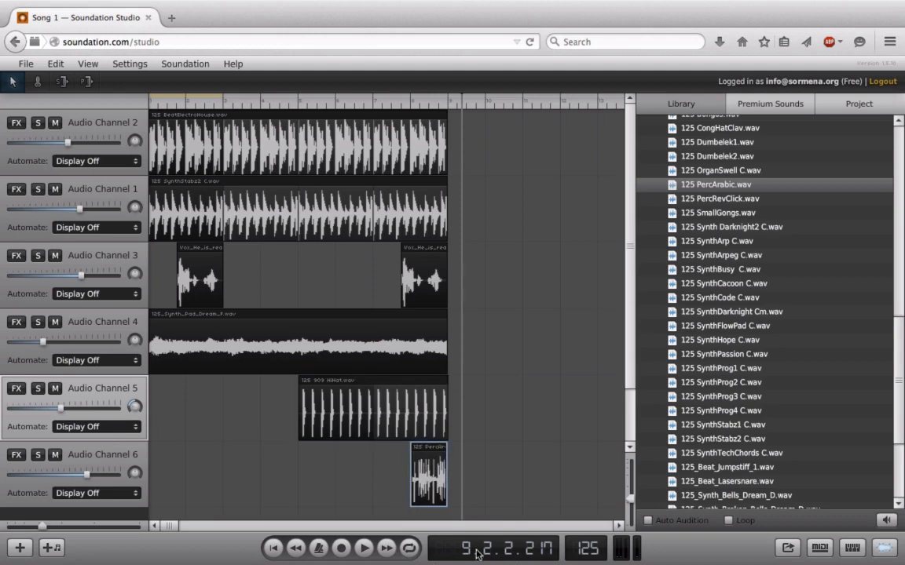
Turn looping on, extend the loop region to bar 9, and play the song from the start
click(409, 548)
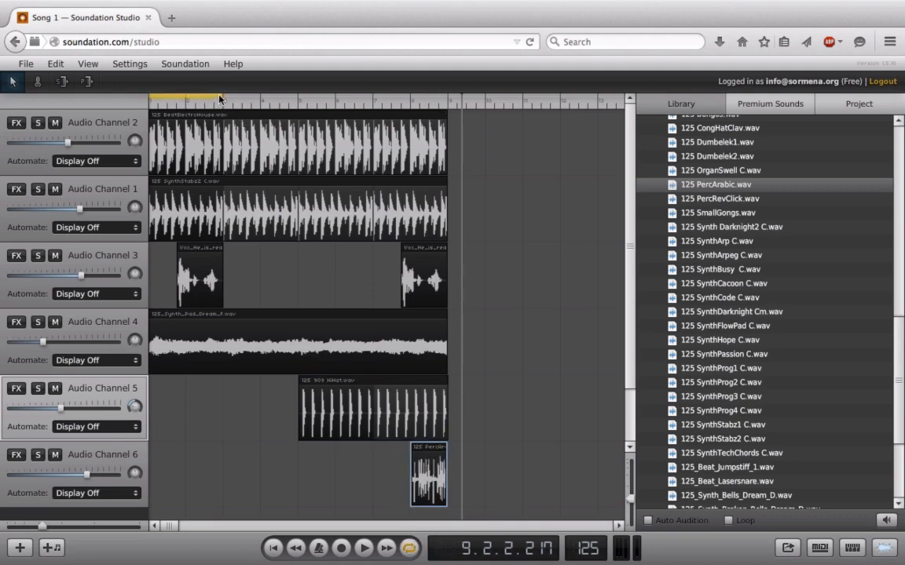
drag(220, 98, 132, 102)
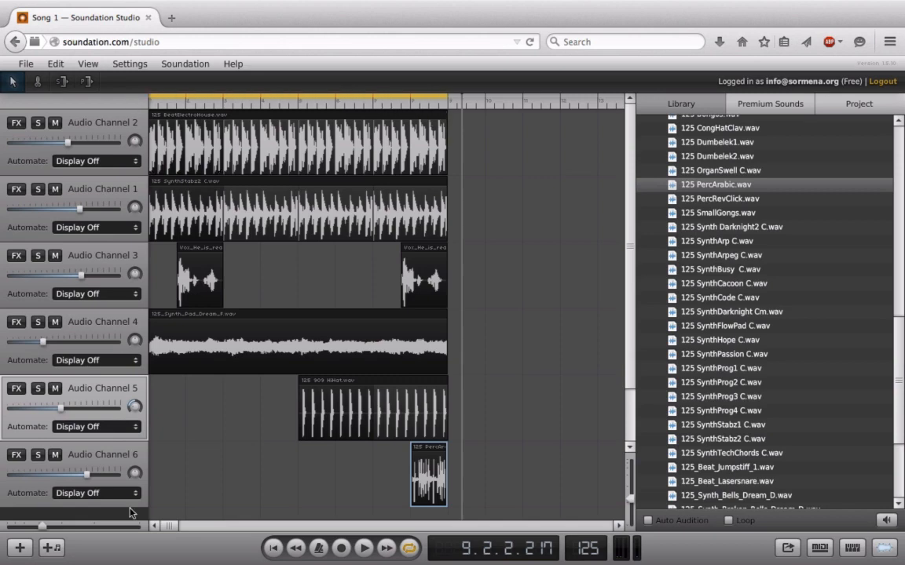
click(271, 549)
click(363, 548)
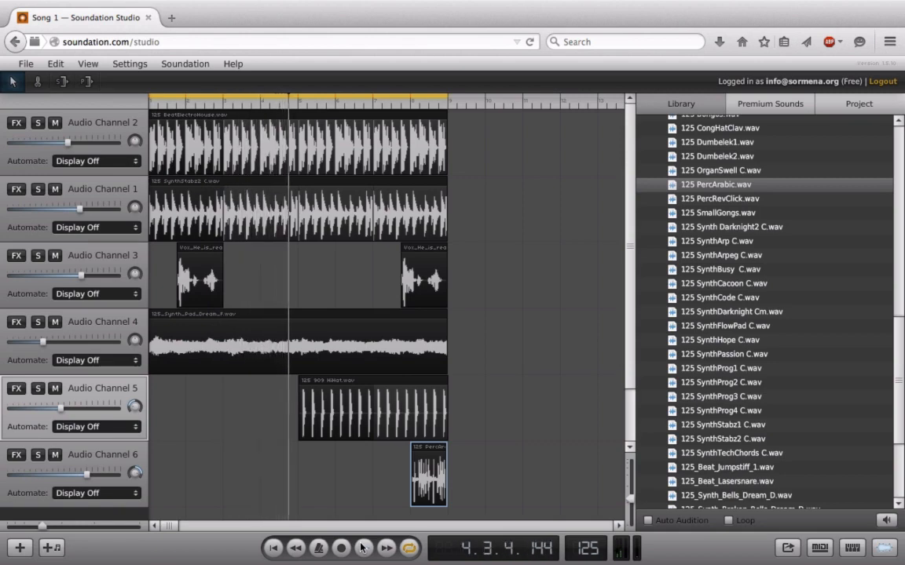
Lower the volumes of Audio Channels 5 and 6, and show the list of sounds used in the project
drag(61, 408, 43, 411)
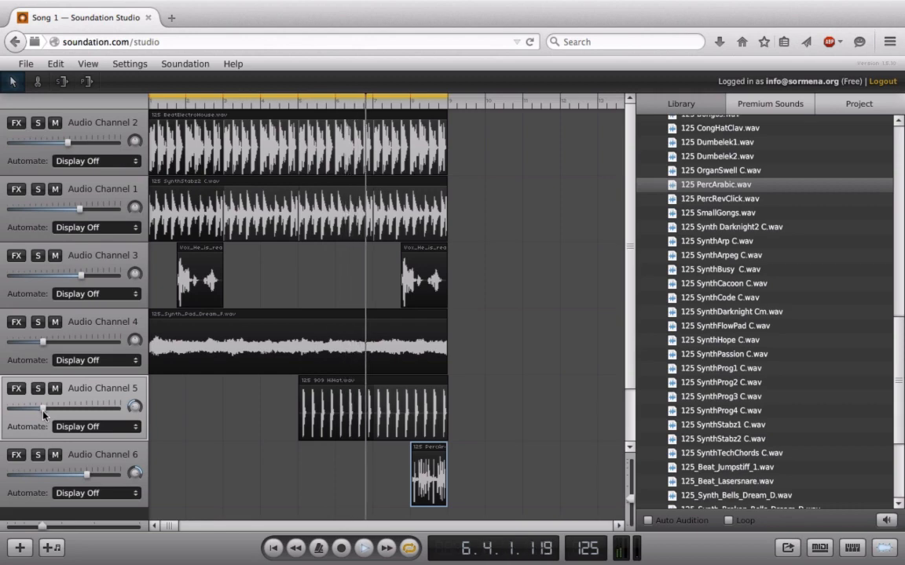
drag(87, 475, 80, 476)
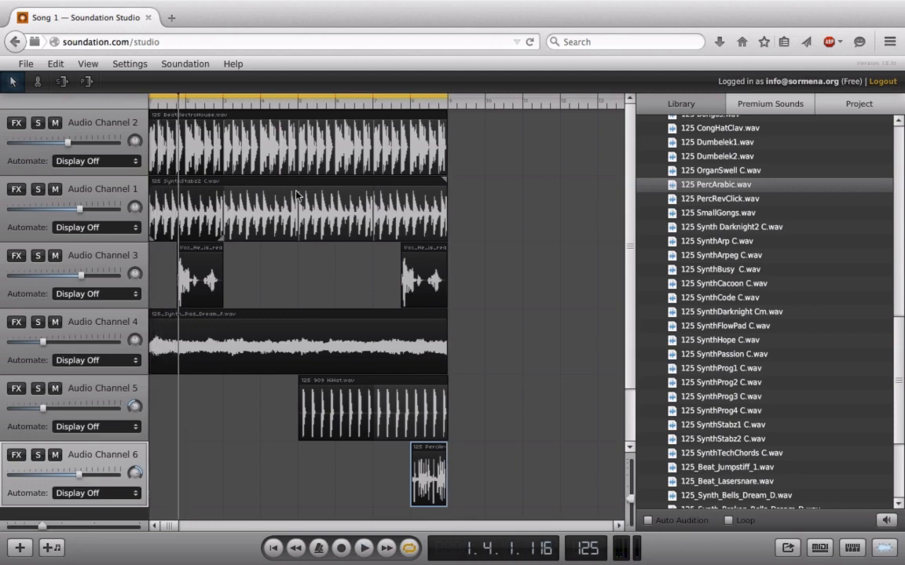
click(856, 105)
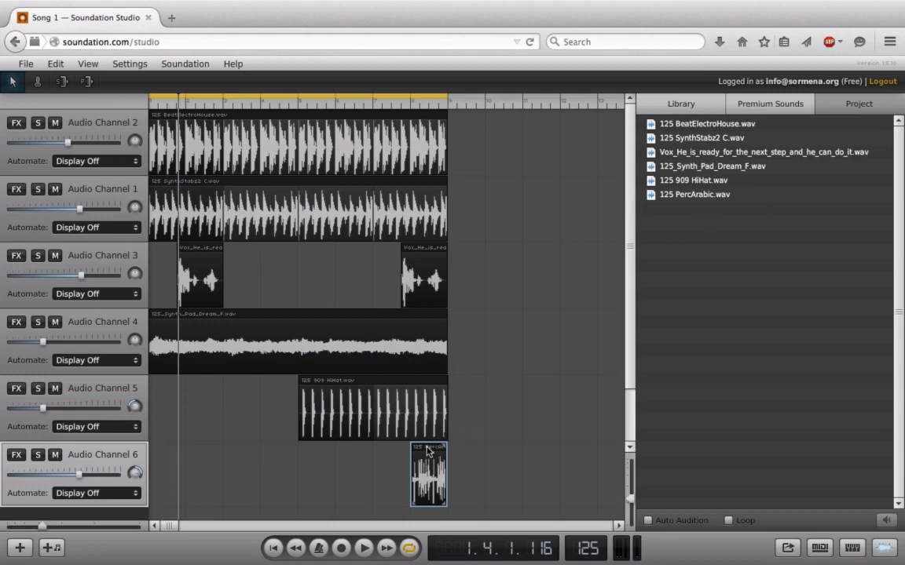
Delete the 125 PercArabic.wav clip on Audio Channel 6 and place it again from the project's sounds between bars 8 and 9
key(Delete)
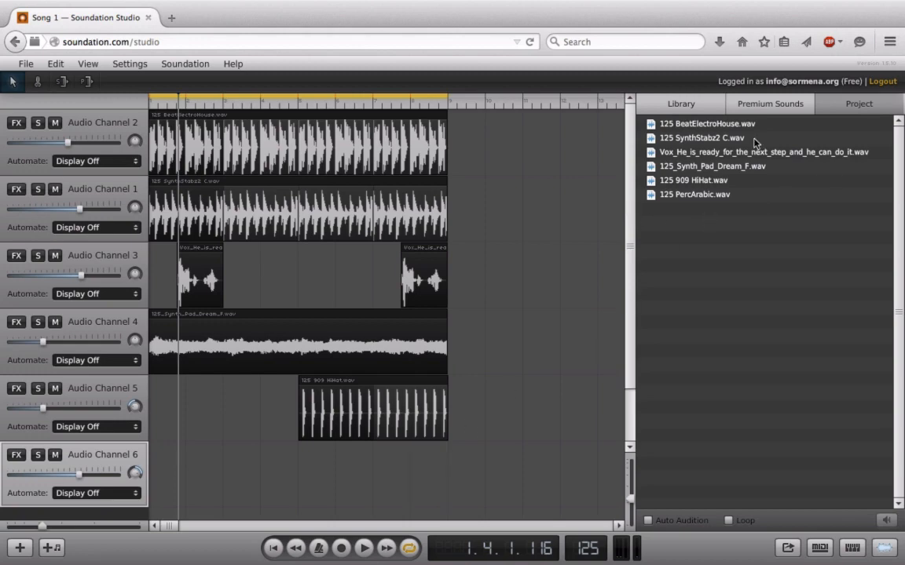
click(708, 197)
drag(708, 197, 431, 454)
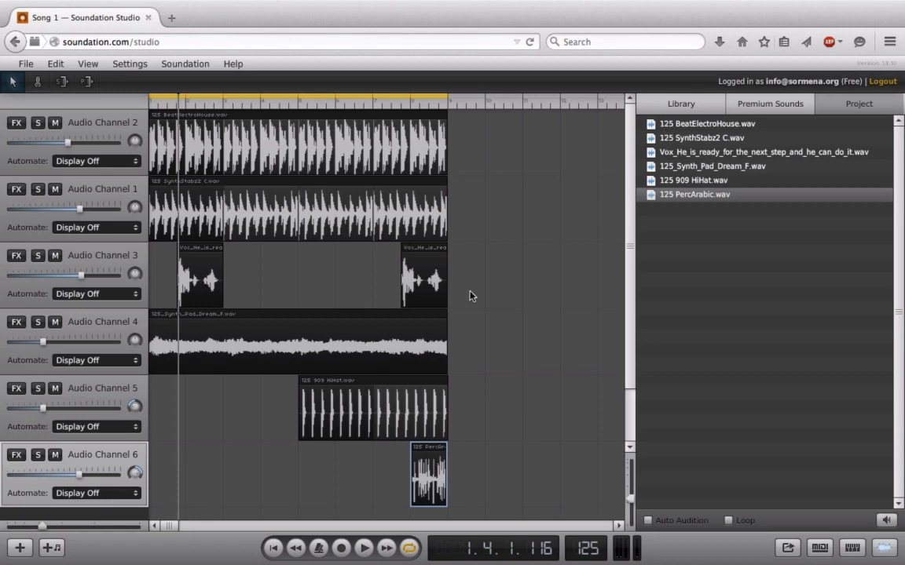
Delete the 125 909 HiHat.wav clip from Audio Channel 5 and save the song
click(394, 386)
key(Delete)
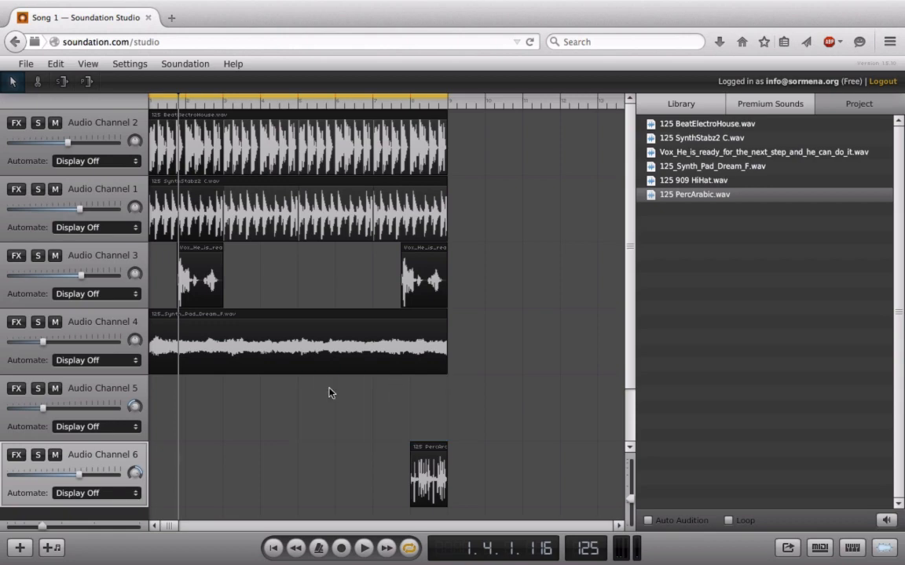
click(23, 63)
click(38, 111)
Leave the studio page for the soundation.com home page and launch the studio again
click(102, 42)
text(soundation)
key(Return)
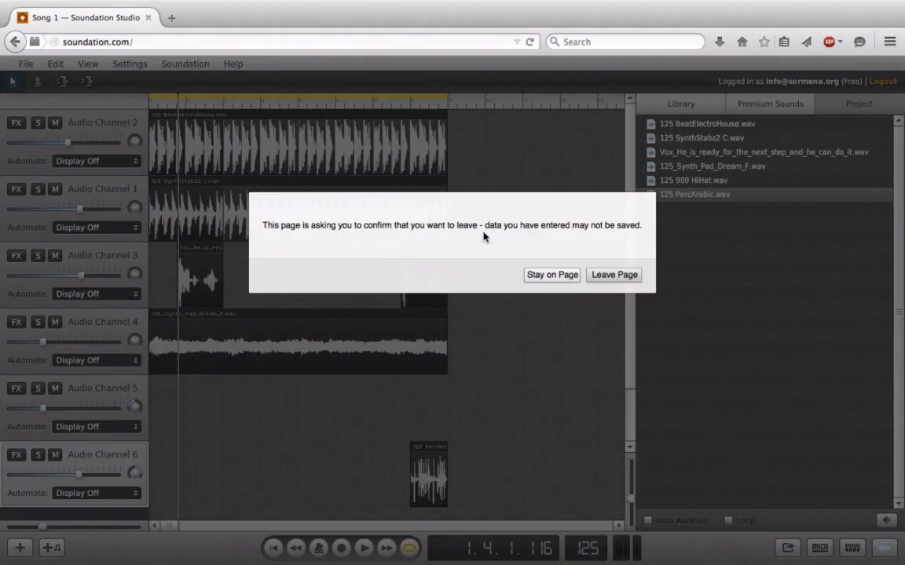
click(607, 275)
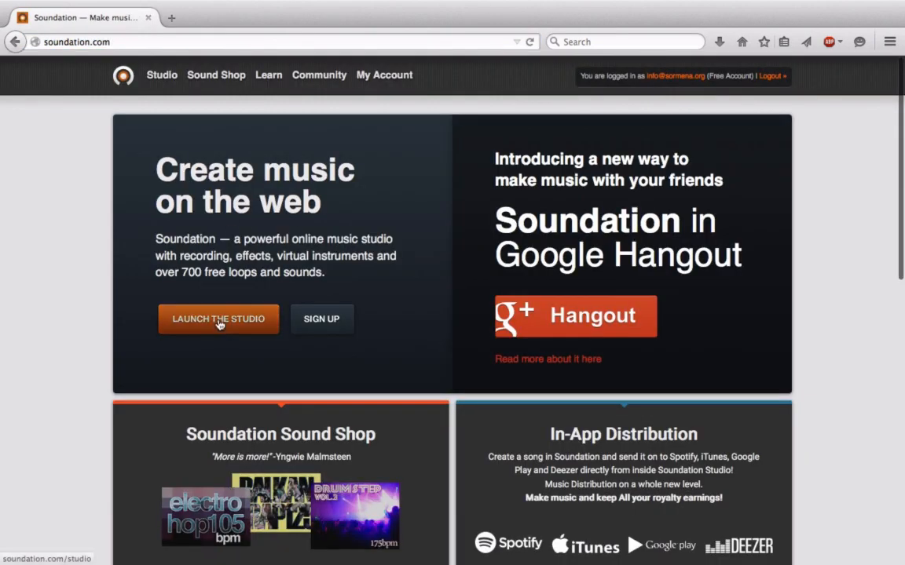
click(218, 319)
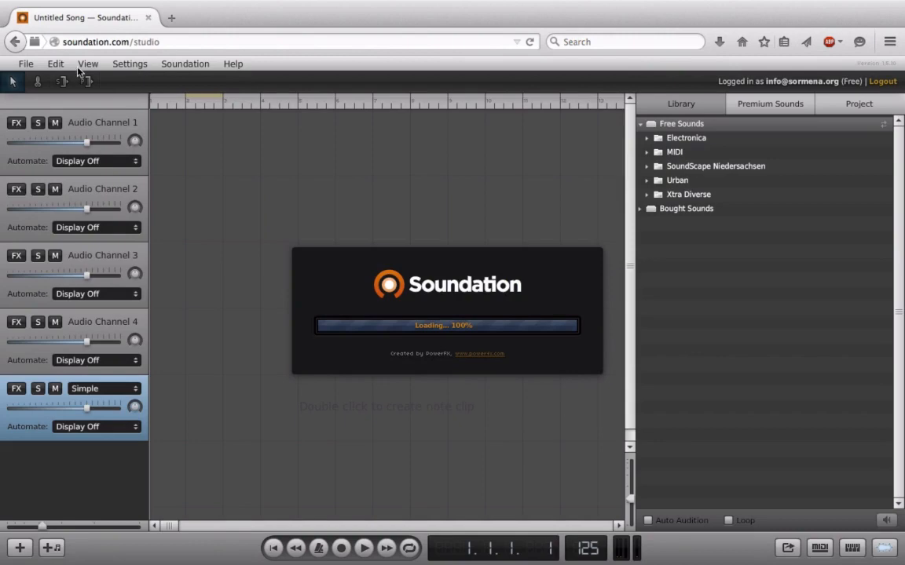
Open the saved song Song 1 and show the list of sounds used in the project
click(27, 64)
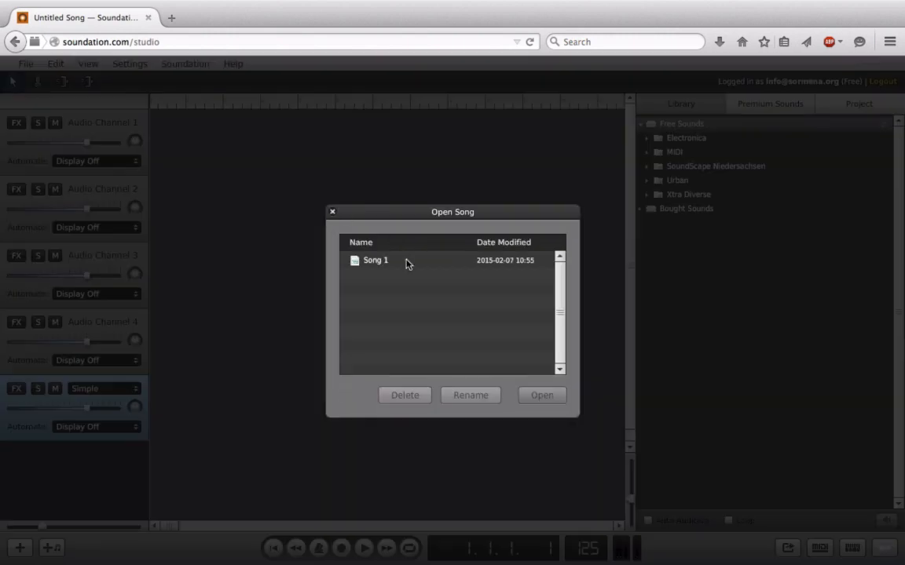
click(406, 262)
click(541, 395)
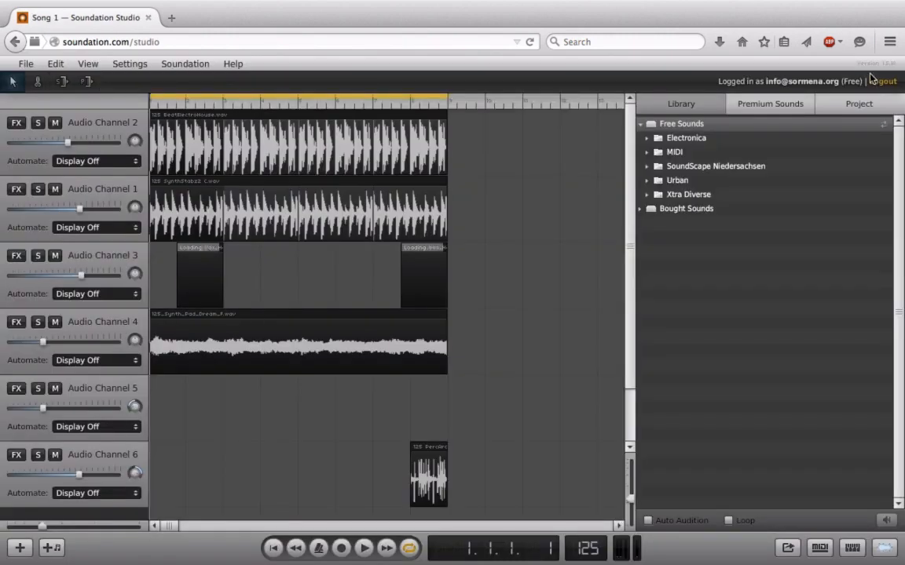
click(857, 107)
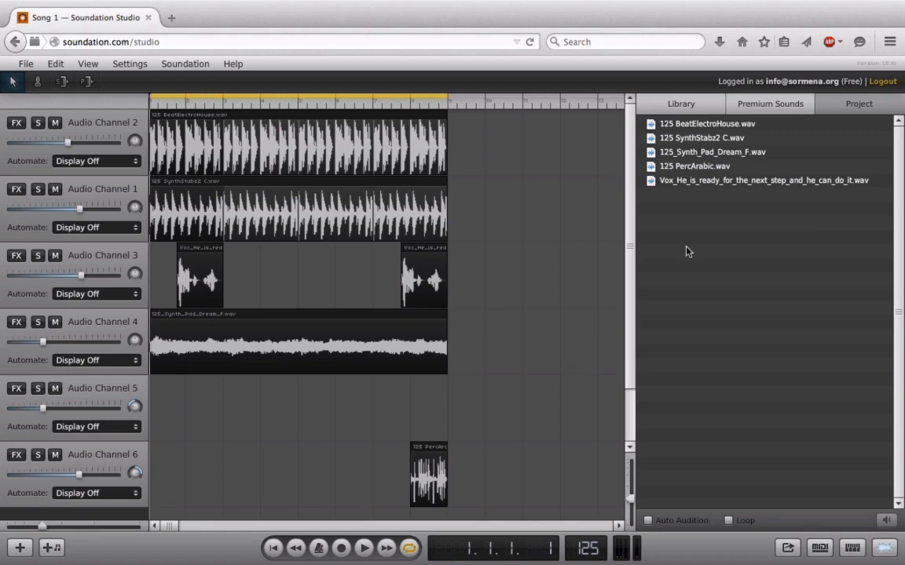
drag(43, 526, 29, 528)
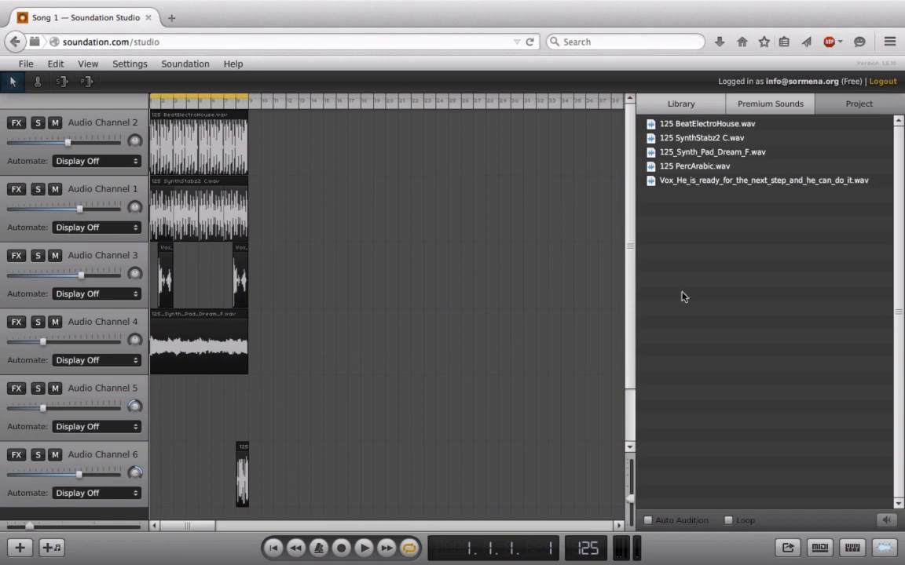